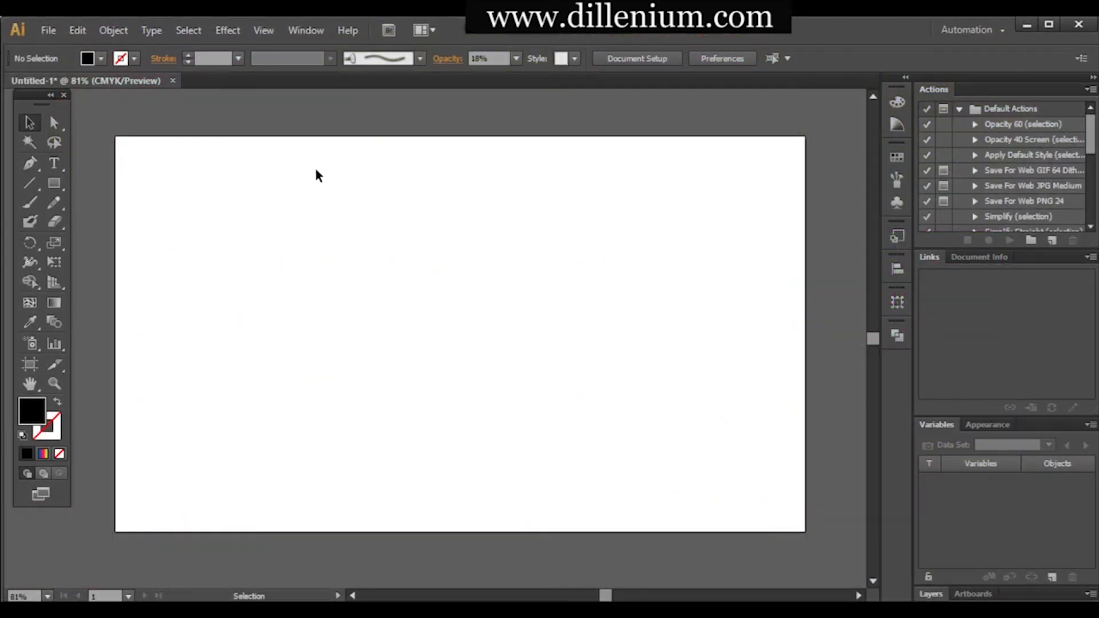
Choose the 6.00 charcoal brush from the Brushes panel and switch to the Paintbrush tool
{"action": "left_click", "coordinate": [298, 32]}
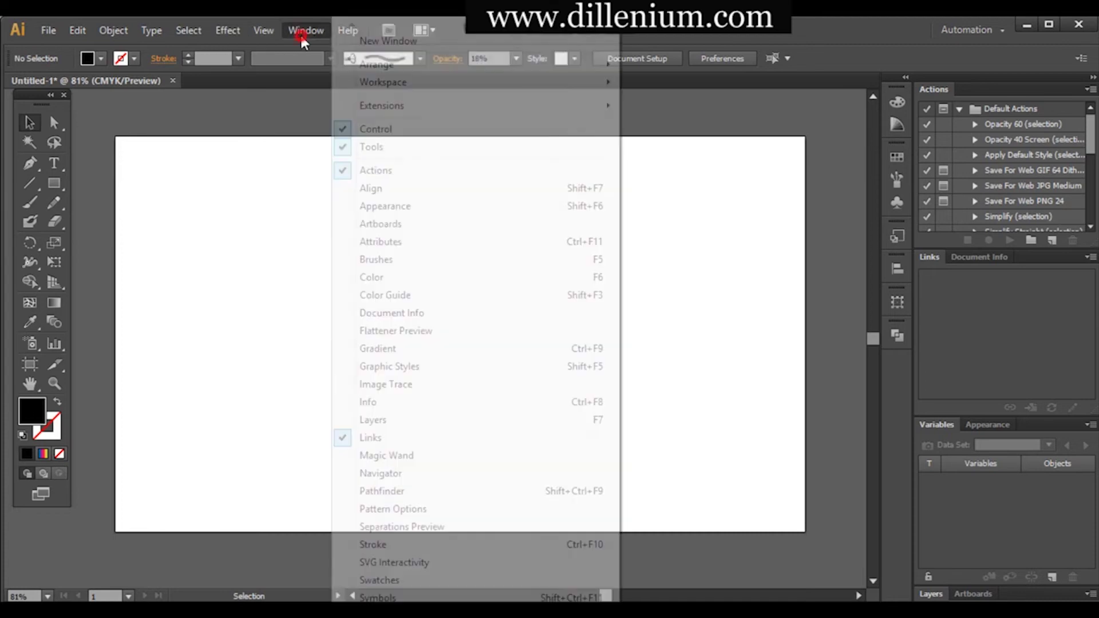
{"action": "left_click", "coordinate": [388, 260]}
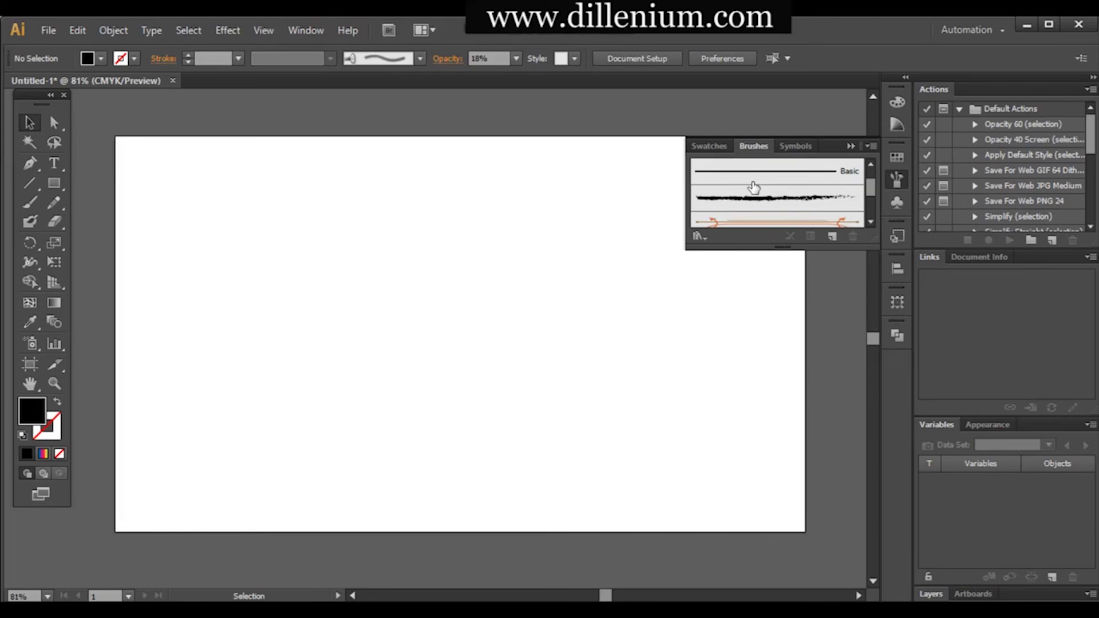
{"action": "left_click_drag", "start_coordinate": [869, 184], "coordinate": [870, 203]}
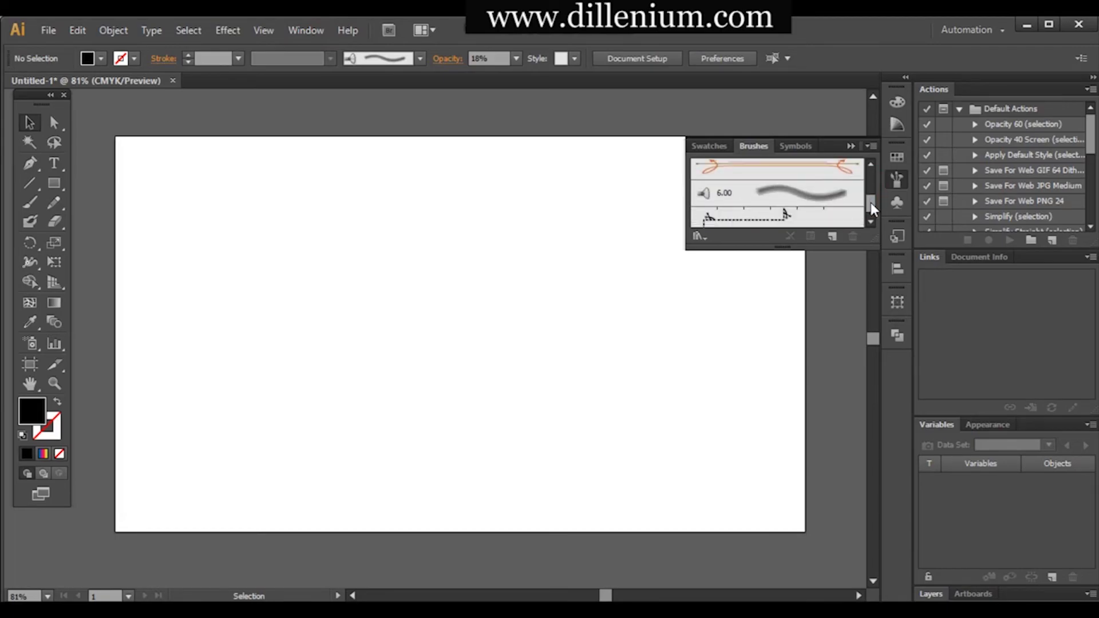
{"action": "left_click", "coordinate": [821, 195]}
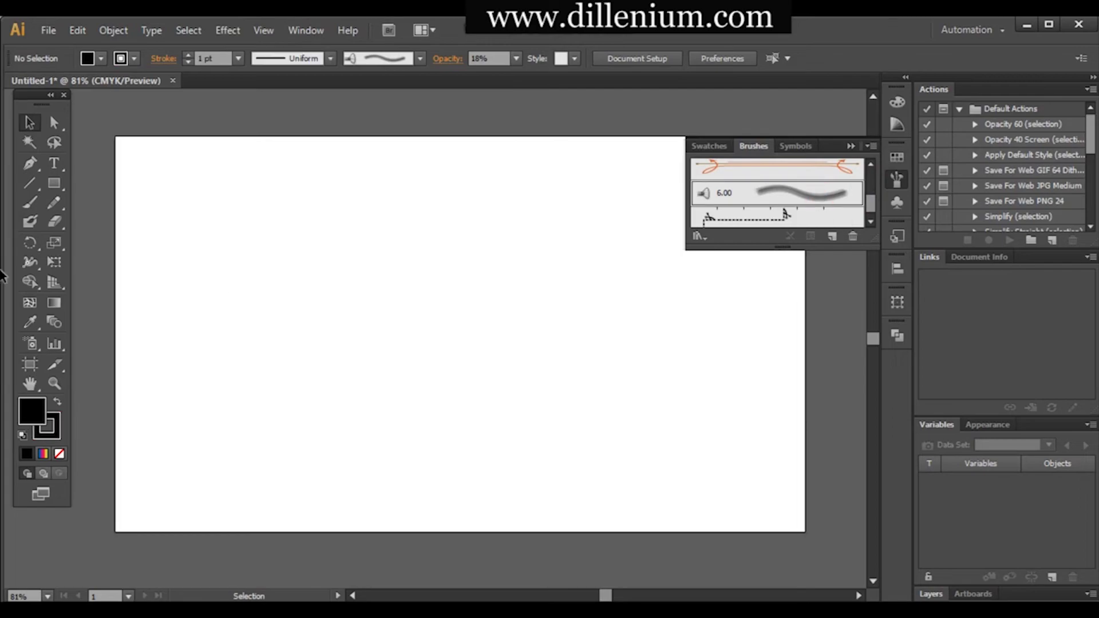
{"action": "left_click", "coordinate": [30, 206]}
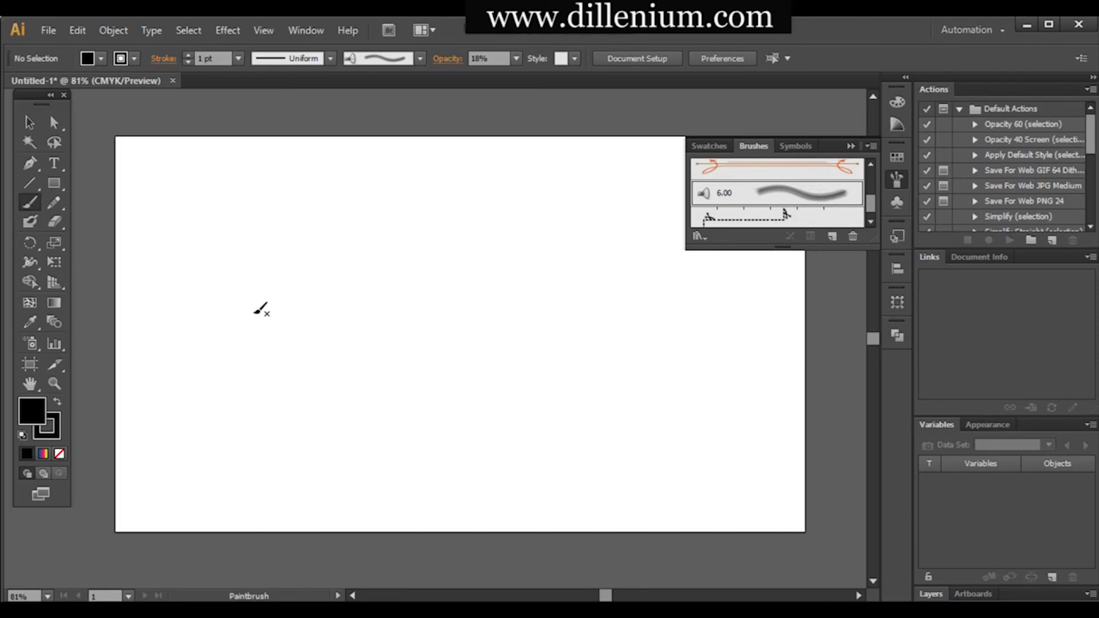
Draw five wavy horizontal charcoal strokes one below another, then marquee-select them all
{"action": "mouse_move", "coordinate": [319, 281]}
{"action": "left_mouse_down"}
{"action": "mouse_move", "coordinate": [361, 263]}
{"action": "mouse_move", "coordinate": [438, 281]}
{"action": "mouse_move", "coordinate": [571, 259]}
{"action": "left_mouse_up"}
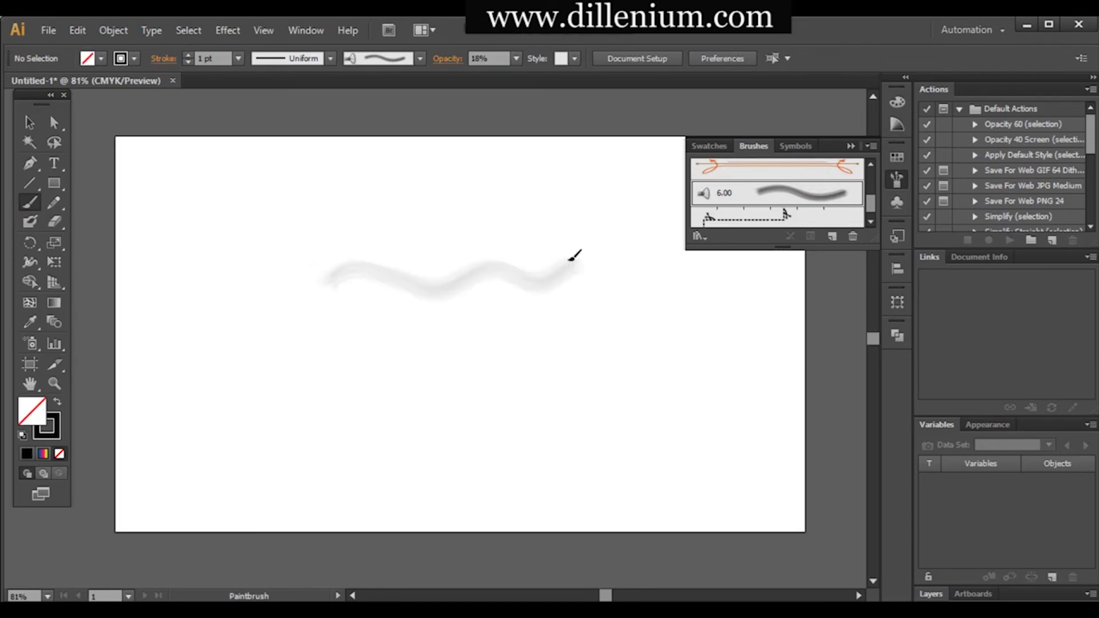
{"action": "mouse_move", "coordinate": [323, 297]}
{"action": "left_mouse_down"}
{"action": "mouse_move", "coordinate": [377, 289]}
{"action": "mouse_move", "coordinate": [426, 307]}
{"action": "mouse_move", "coordinate": [534, 297]}
{"action": "mouse_move", "coordinate": [592, 277]}
{"action": "left_mouse_up"}
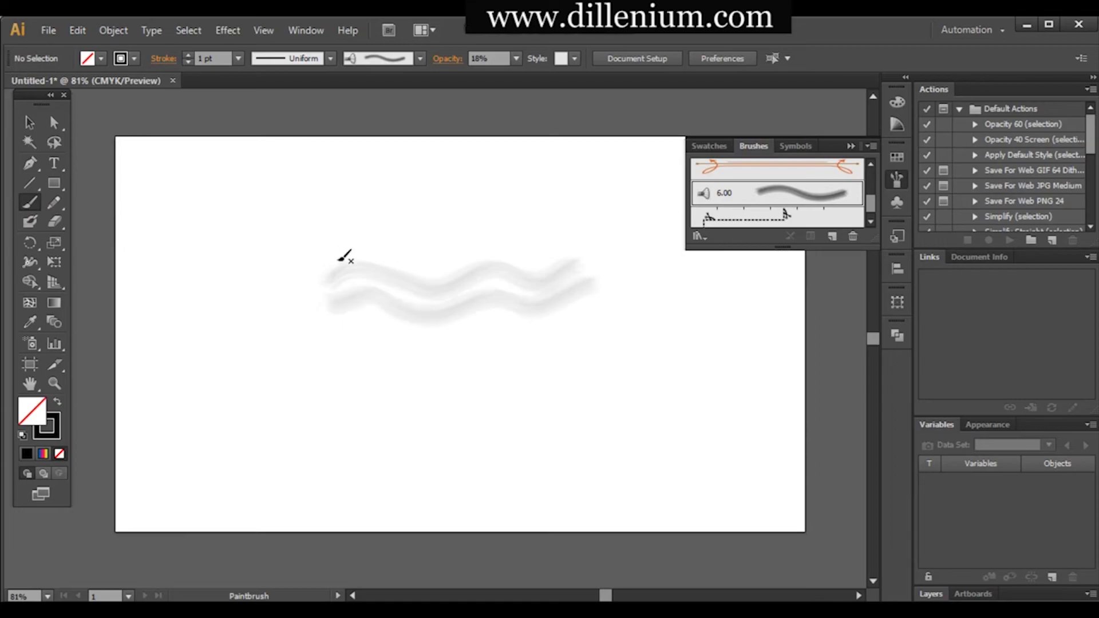
{"action": "left_click_drag", "start_coordinate": [332, 291], "coordinate": [593, 274]}
{"action": "mouse_move", "coordinate": [341, 315]}
{"action": "left_mouse_down"}
{"action": "mouse_move", "coordinate": [424, 326]}
{"action": "mouse_move", "coordinate": [474, 309]}
{"action": "mouse_move", "coordinate": [535, 323]}
{"action": "mouse_move", "coordinate": [587, 309]}
{"action": "left_mouse_up"}
{"action": "mouse_move", "coordinate": [345, 337]}
{"action": "left_mouse_down"}
{"action": "mouse_move", "coordinate": [420, 350]}
{"action": "mouse_move", "coordinate": [480, 325]}
{"action": "mouse_move", "coordinate": [537, 347]}
{"action": "mouse_move", "coordinate": [615, 317]}
{"action": "left_mouse_up"}
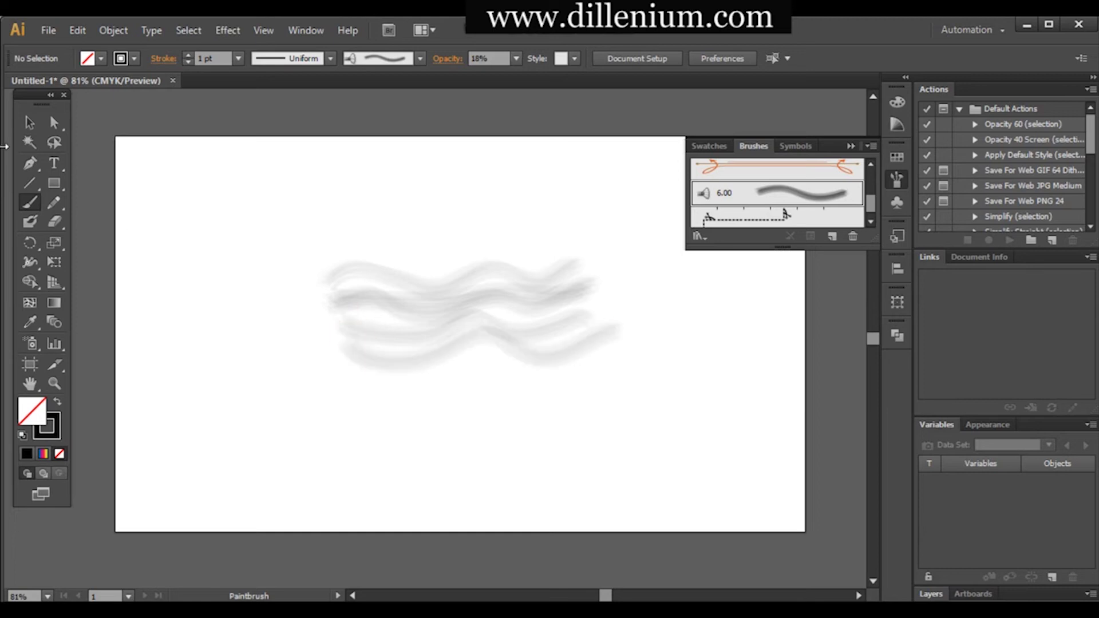
{"action": "left_click", "coordinate": [29, 122]}
{"action": "mouse_move", "coordinate": [312, 215]}
{"action": "left_mouse_down"}
{"action": "mouse_move", "coordinate": [556, 406]}
{"action": "mouse_move", "coordinate": [589, 406]}
{"action": "left_mouse_up"}
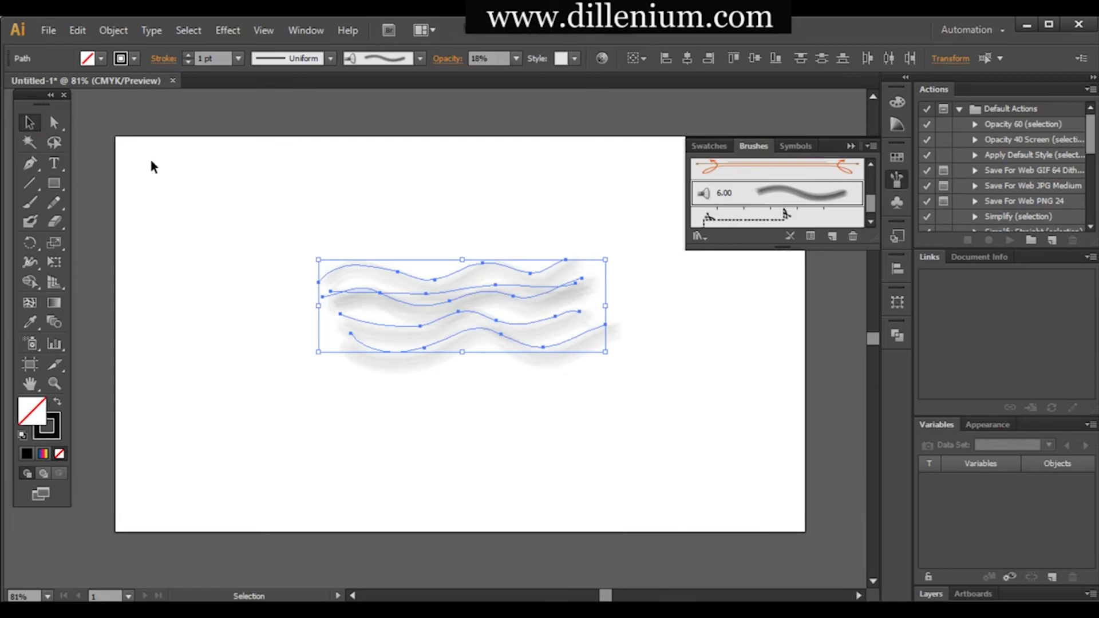
Set the wavy strokes' stroke weight to 5 pt
{"action": "left_click", "coordinate": [202, 58]}
{"action": "key", "text": "Up"}
{"action": "key", "text": "Down"}
{"action": "key", "text": "Down"}
{"action": "key", "text": "Down"}
{"action": "key", "text": "Down"}
{"action": "key", "text": "Down"}
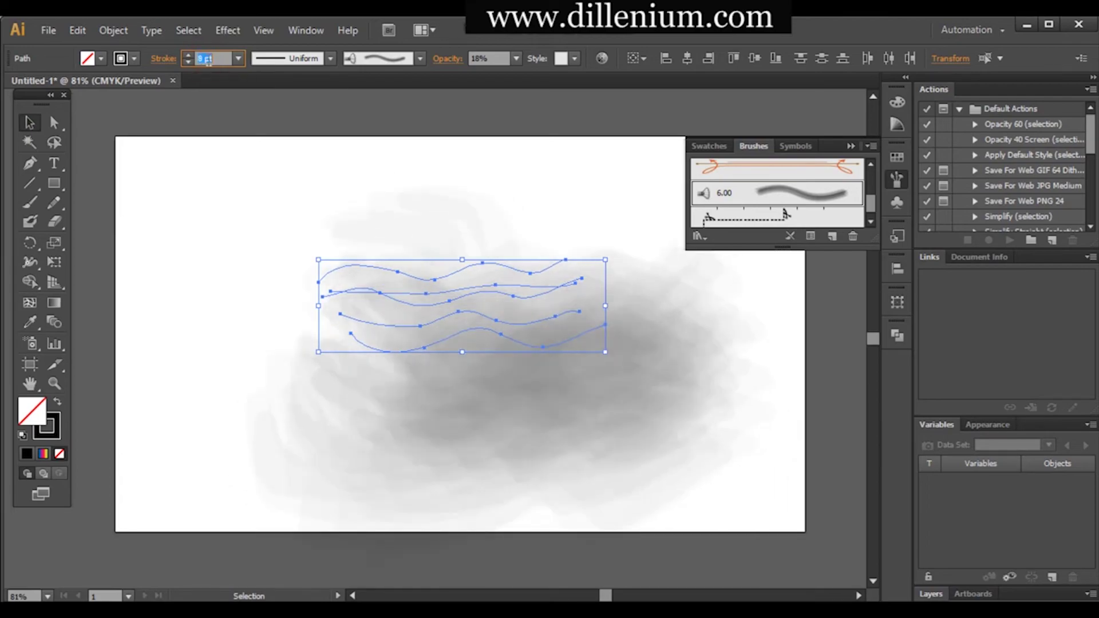
{"action": "key", "text": "Down"}
{"action": "key", "text": "Down"}
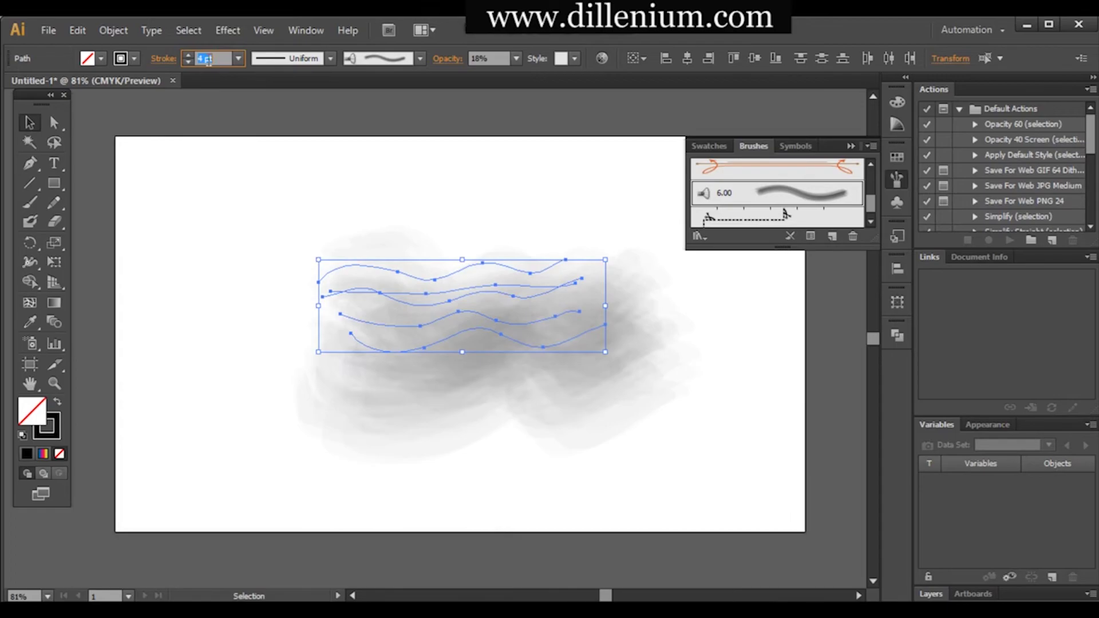
{"action": "key", "text": "Up"}
Close the Brushes panel and reselect all the wavy strokes
{"action": "left_click", "coordinate": [243, 250]}
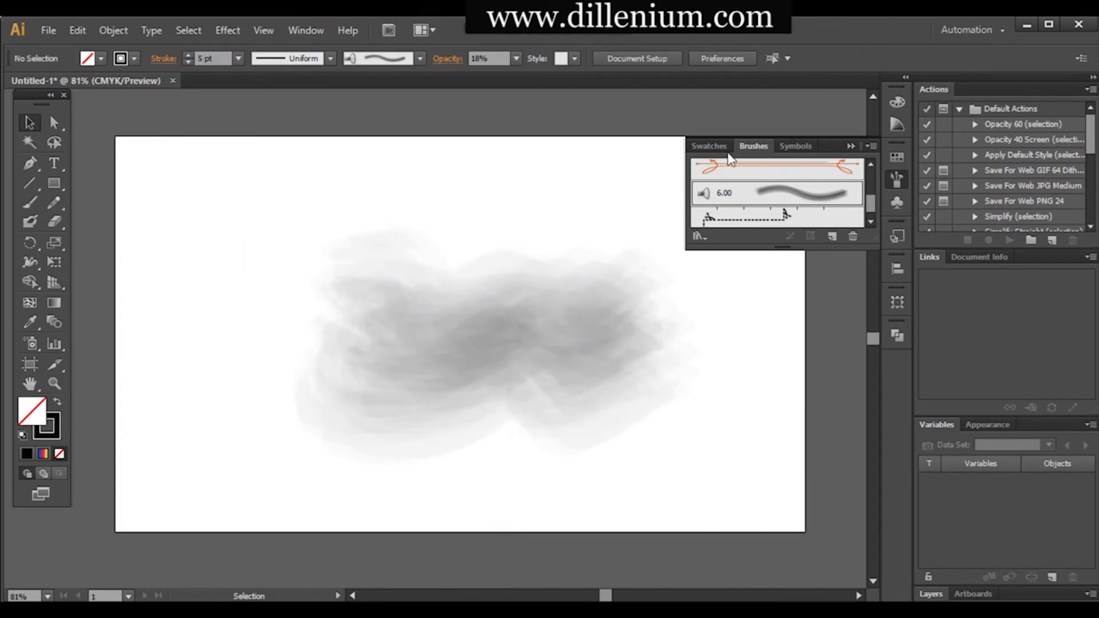
{"action": "left_click", "coordinate": [851, 149]}
{"action": "mouse_move", "coordinate": [733, 211]}
{"action": "left_mouse_down"}
{"action": "mouse_move", "coordinate": [456, 444]}
{"action": "mouse_move", "coordinate": [327, 483]}
{"action": "left_mouse_up"}
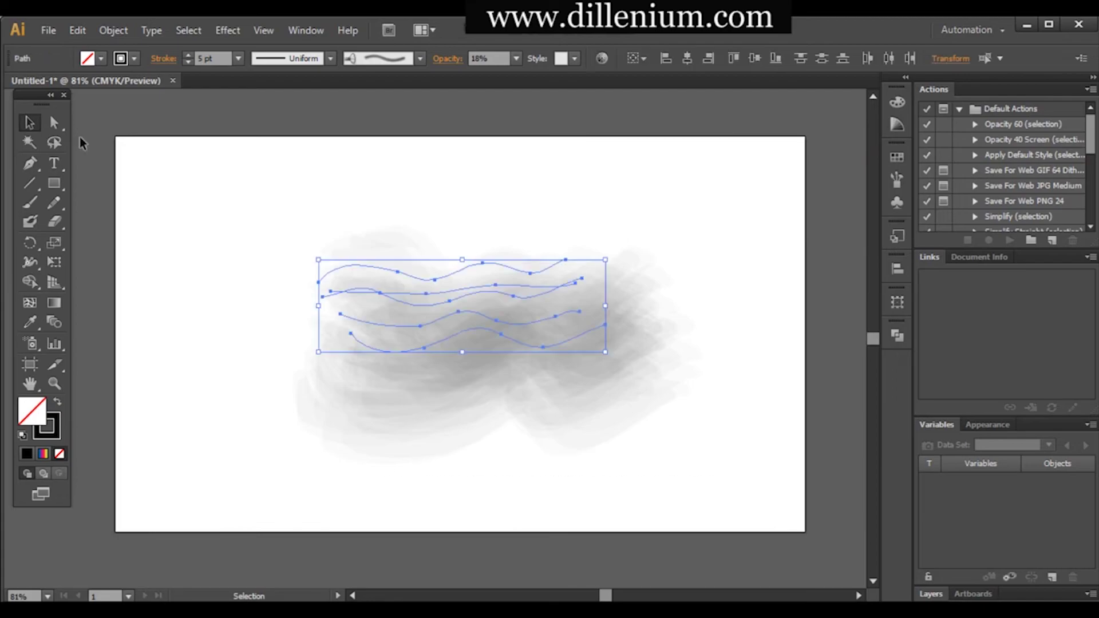
{"action": "left_click", "coordinate": [135, 58]}
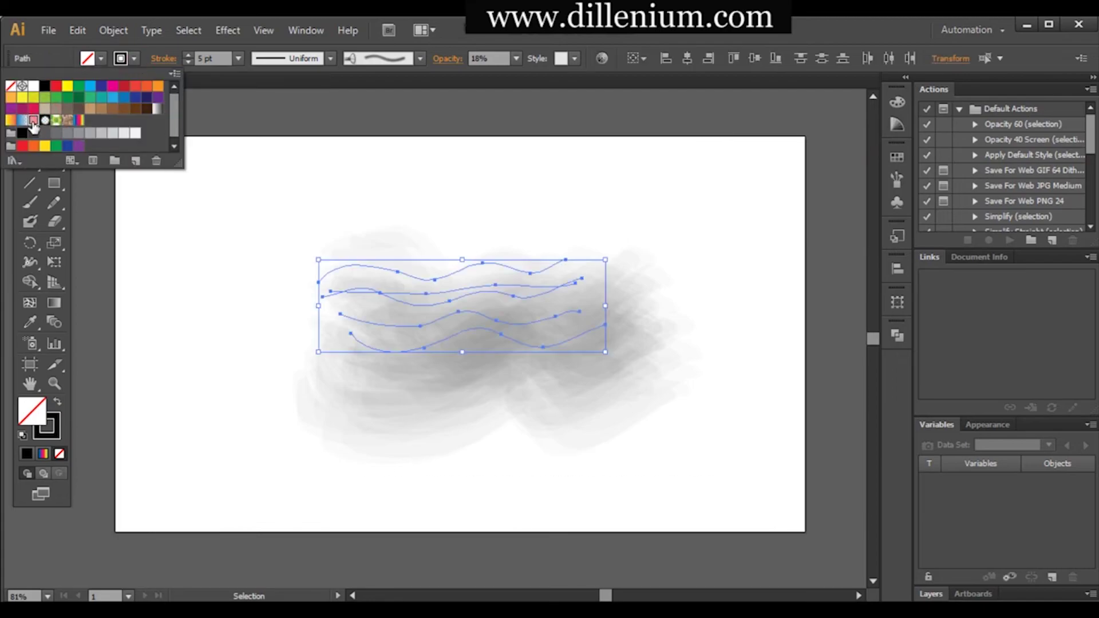
Turn the strokes pink and raise their opacity from 18% to 29%
{"action": "left_click", "coordinate": [35, 127]}
{"action": "left_click", "coordinate": [215, 321]}
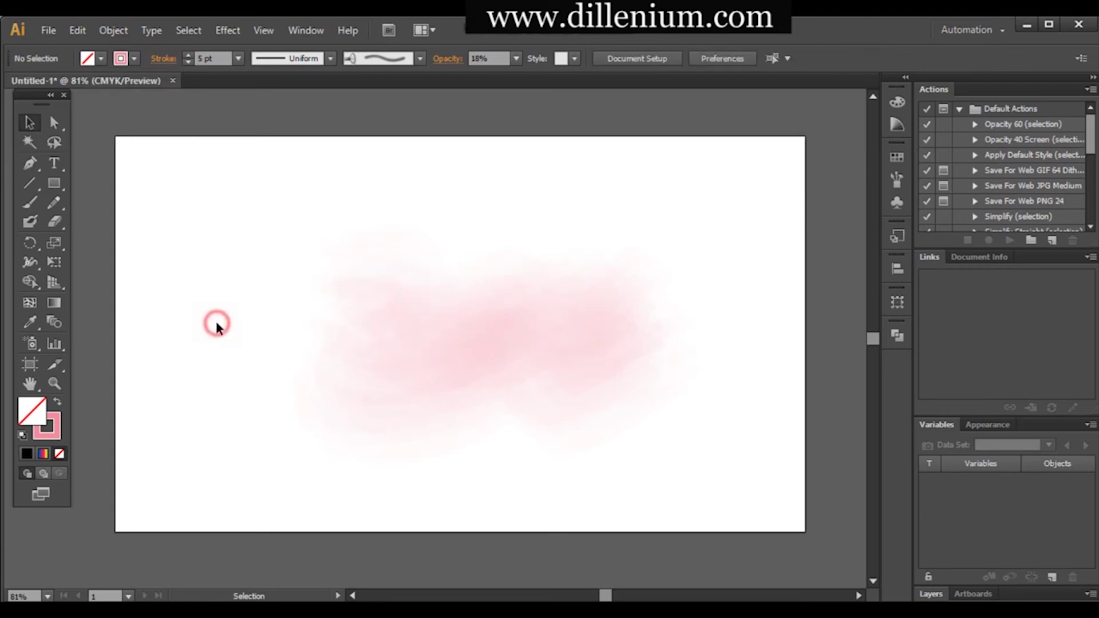
{"action": "left_click_drag", "start_coordinate": [264, 233], "coordinate": [503, 419]}
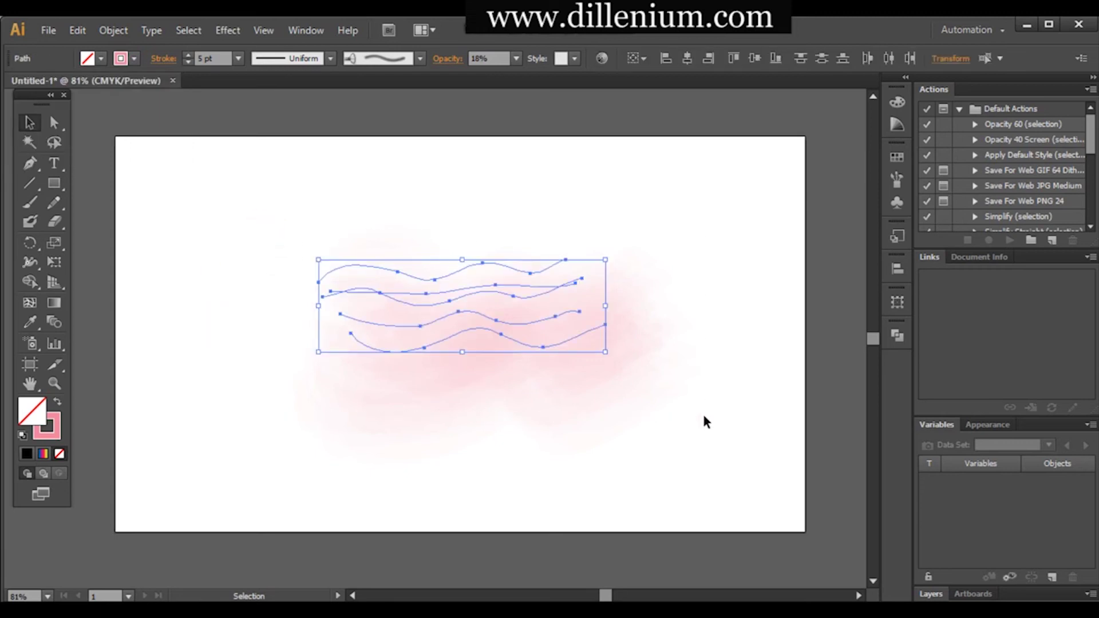
{"action": "left_click", "coordinate": [489, 58]}
Reselect the four pink wavy strokes
{"action": "left_click", "coordinate": [685, 440]}
{"action": "mouse_move", "coordinate": [709, 434]}
{"action": "left_mouse_down"}
{"action": "mouse_move", "coordinate": [529, 390]}
{"action": "mouse_move", "coordinate": [325, 291]}
{"action": "left_mouse_up"}
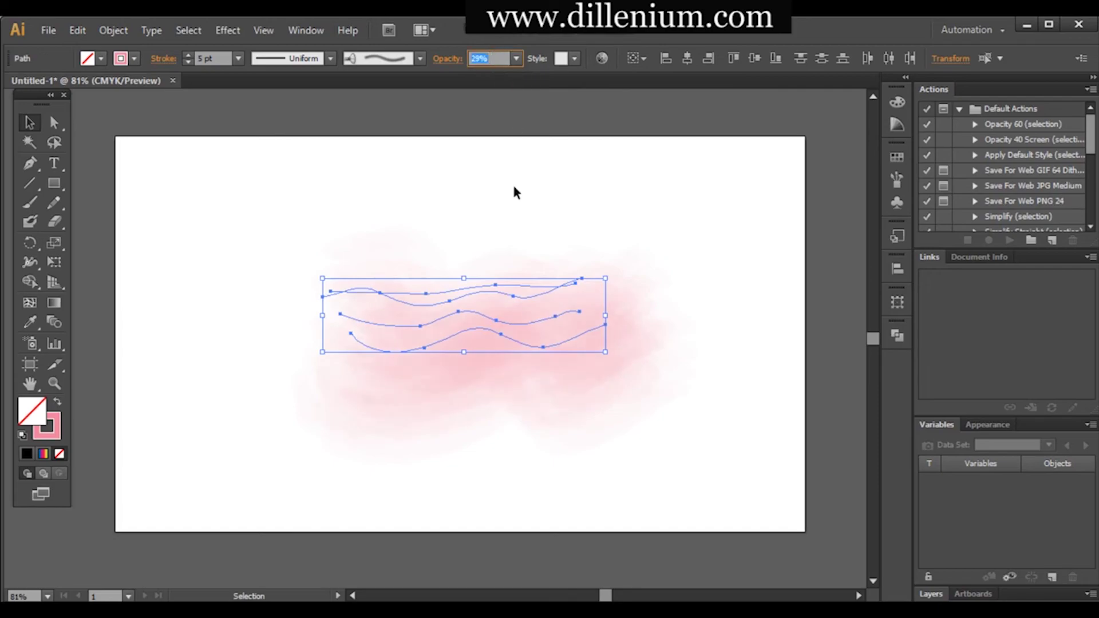
{"action": "left_click", "coordinate": [509, 229]}
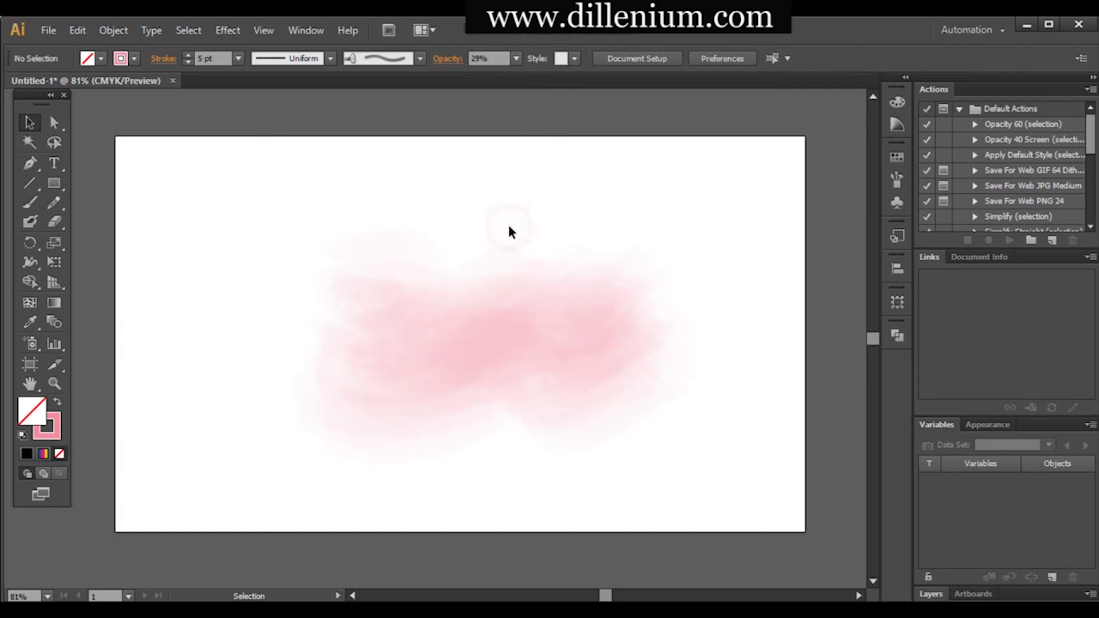
{"action": "left_click_drag", "start_coordinate": [648, 208], "coordinate": [303, 400]}
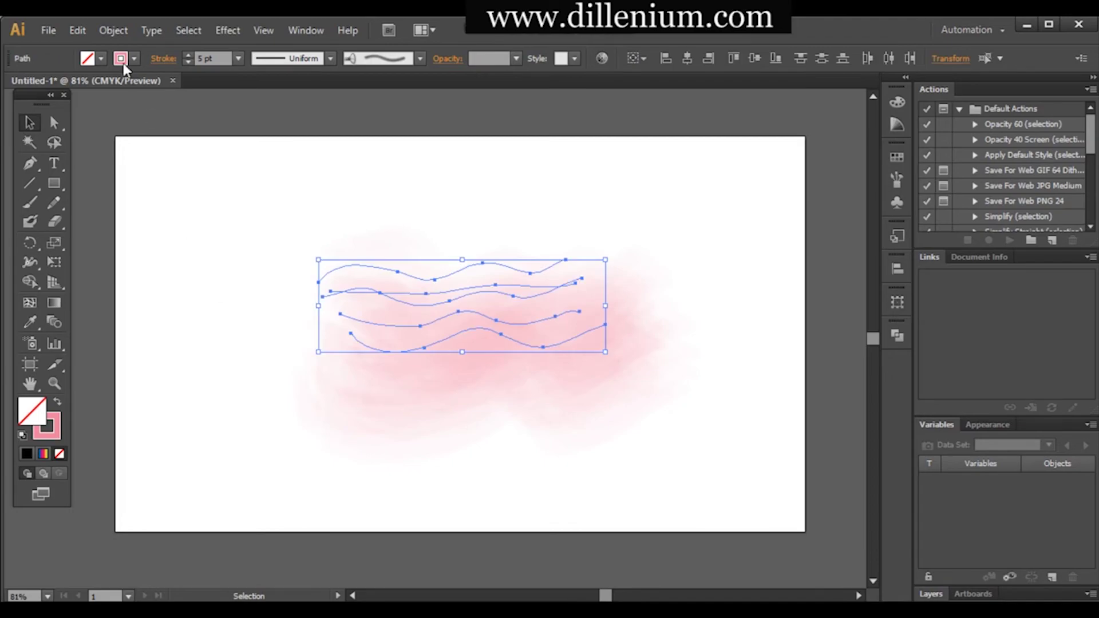
{"action": "left_click", "coordinate": [117, 31]}
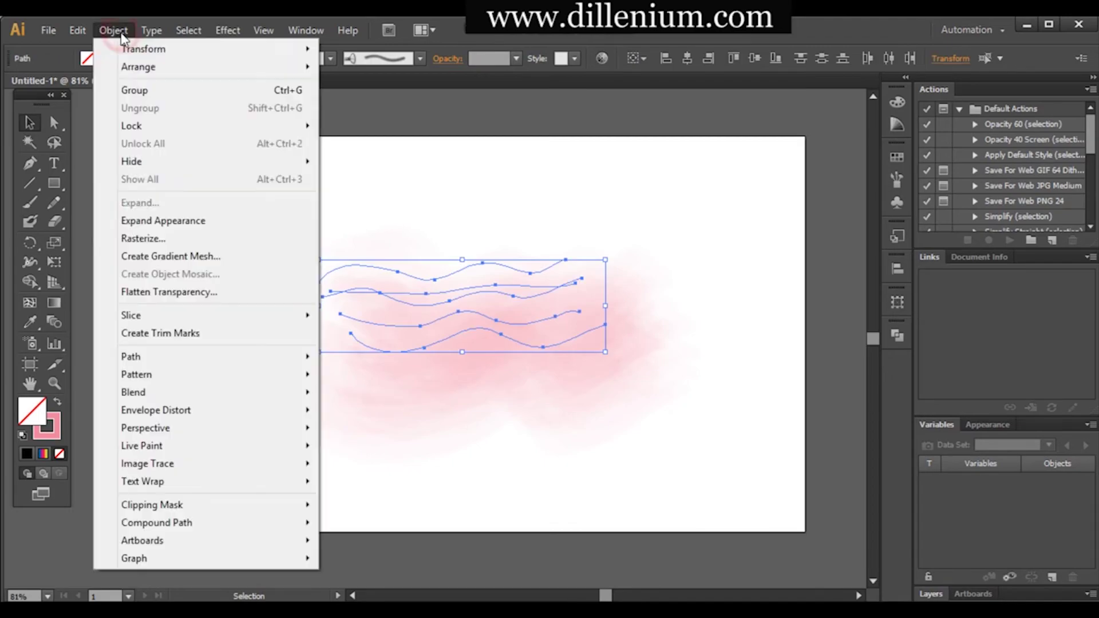
Expand the pink brush strokes' appearance into shapes and select the resulting group
{"action": "left_click", "coordinate": [163, 222]}
{"action": "left_click", "coordinate": [259, 249]}
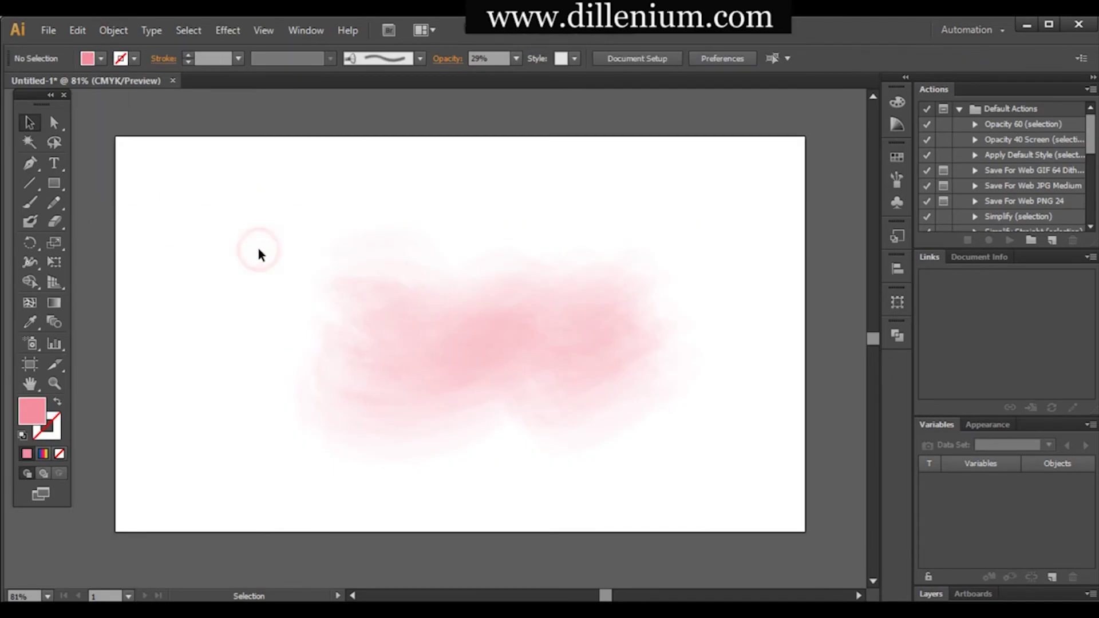
{"action": "left_click_drag", "start_coordinate": [258, 249], "coordinate": [671, 461]}
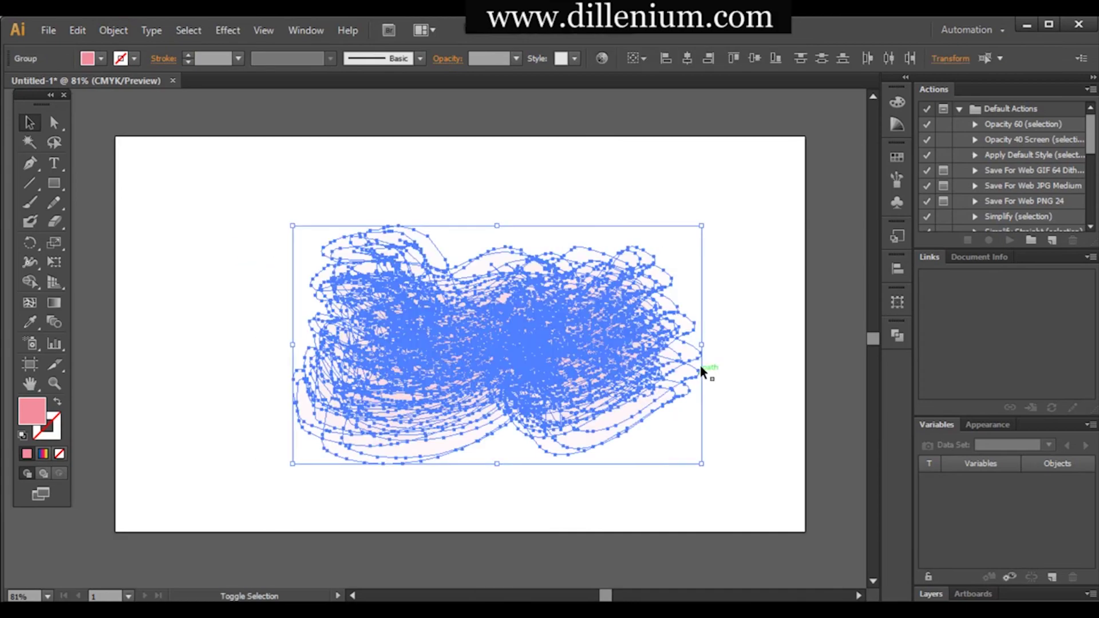
Scale the pink wash down to 6 in × 3.5 in, move it left, and place a copy to its right
{"action": "left_click_drag", "start_coordinate": [701, 345], "coordinate": [679, 342]}
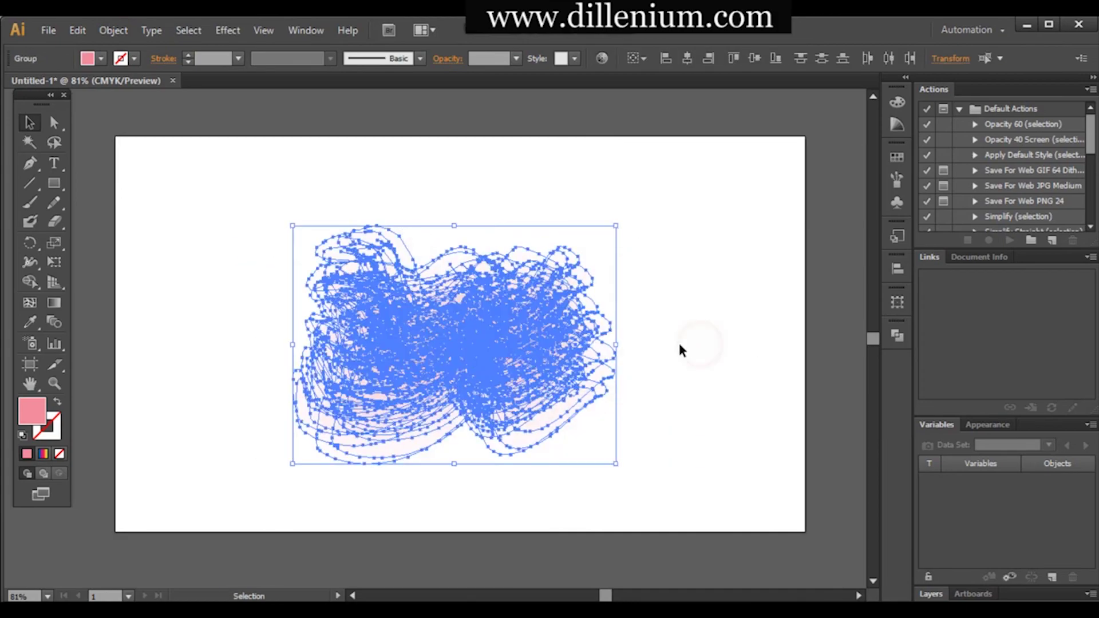
{"action": "key", "text": "ctrl+z"}
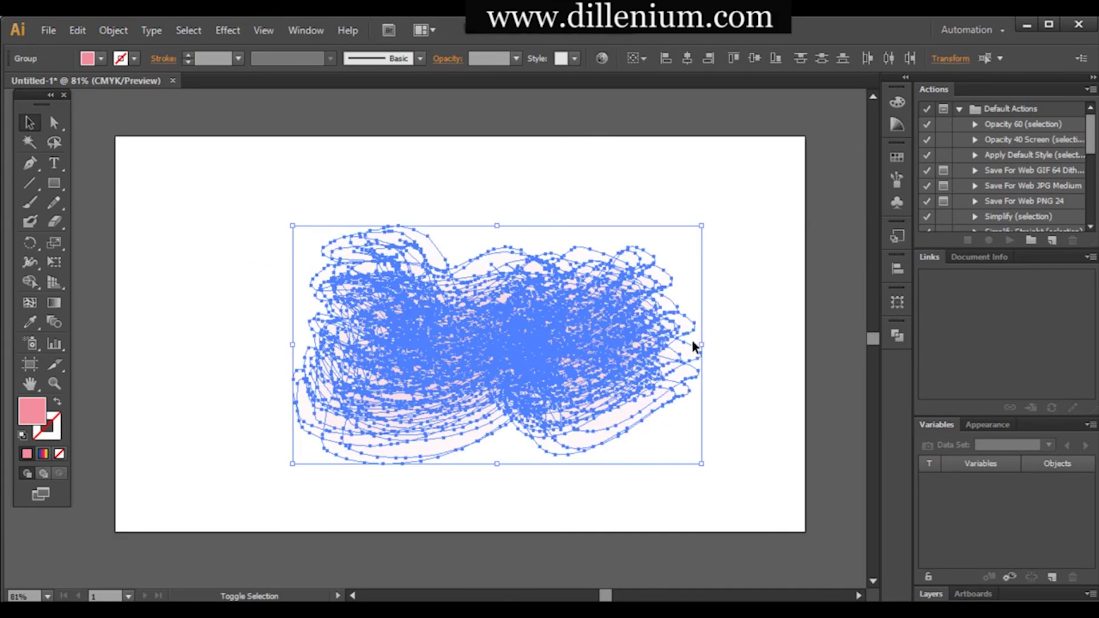
{"action": "left_click_drag", "start_coordinate": [703, 344], "coordinate": [567, 361]}
{"action": "mouse_move", "coordinate": [487, 362]}
{"action": "left_mouse_down"}
{"action": "mouse_move", "coordinate": [306, 321]}
{"action": "mouse_move", "coordinate": [353, 338]}
{"action": "left_mouse_up"}
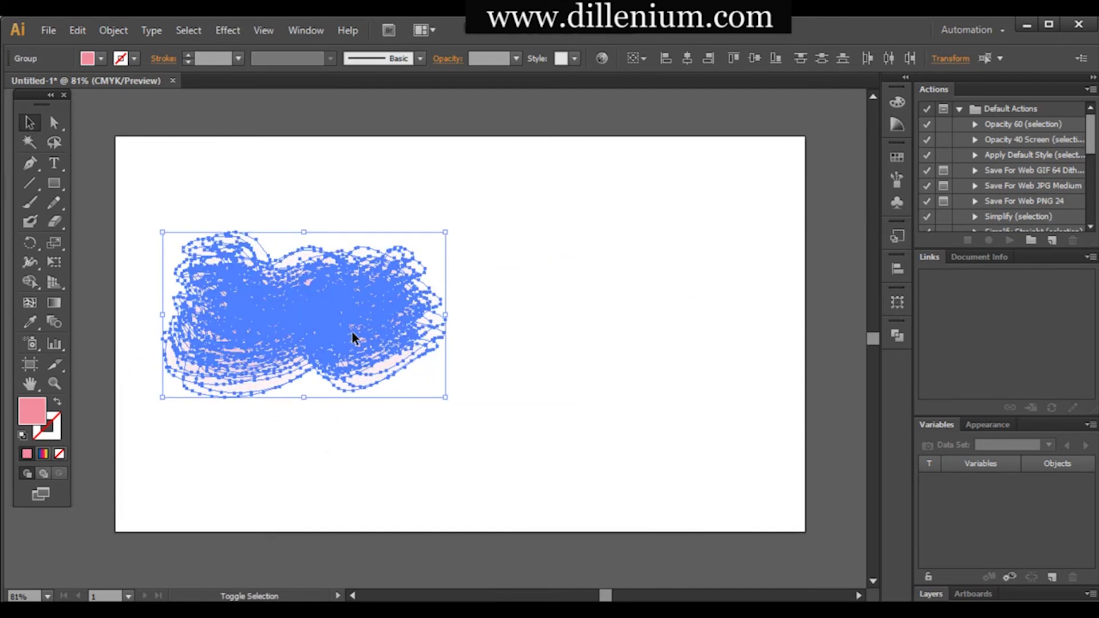
{"action": "key", "text": "shift+Right"}
{"action": "key", "text": "shift+Right"}
{"action": "key", "text": "shift+Right"}
{"action": "key", "text": "shift+Right"}
{"action": "key", "text": "shift+Right"}
{"action": "key", "text": "shift+Right"}
{"action": "key", "text": "shift+Right"}
{"action": "key", "text": "shift+Right"}
{"action": "key", "text": "shift+Right"}
{"action": "key", "text": "shift+Right"}
{"action": "key", "text": "shift+Right"}
{"action": "key", "text": "shift+Right"}
{"action": "key", "text": "shift+Right"}
{"action": "key", "text": "shift+Right"}
{"action": "key", "text": "shift+Right"}
{"action": "key", "text": "shift+Right"}
{"action": "key", "text": "shift+Right"}
{"action": "key", "text": "shift+Right"}
{"action": "key", "text": "shift+Right"}
{"action": "key", "text": "shift+Right"}
{"action": "key", "text": "shift+Right"}
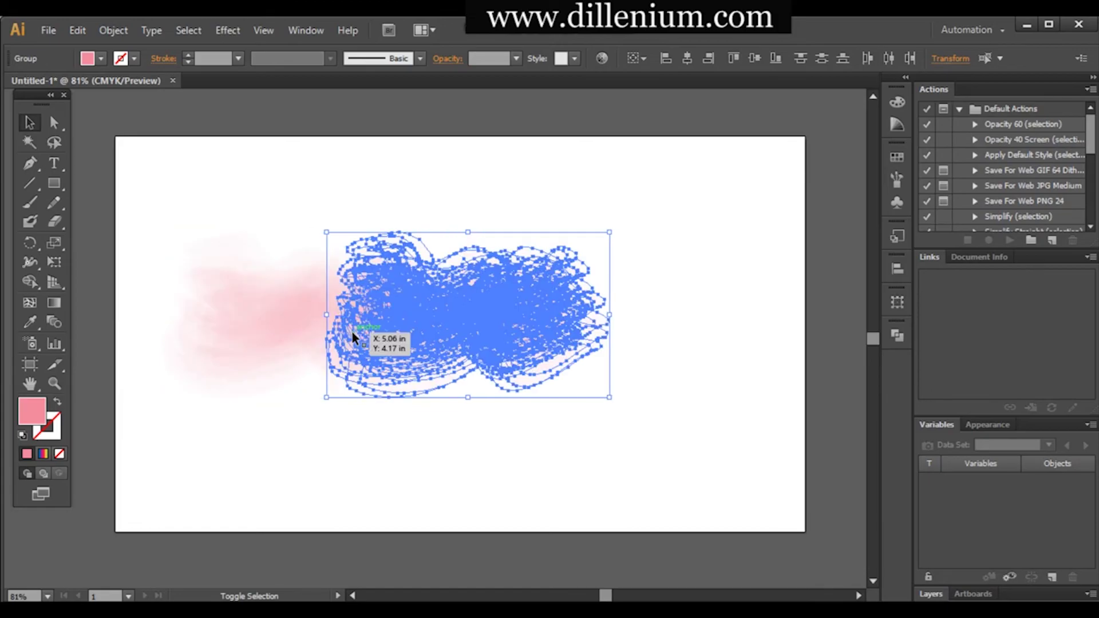
{"action": "key", "text": "shift+Right"}
{"action": "key", "text": "shift+Right"}
{"action": "key", "text": "shift+Right"}
{"action": "key", "text": "shift+Right"}
{"action": "key", "text": "shift+Right"}
{"action": "key", "text": "shift+Right"}
{"action": "key", "text": "shift+Right"}
{"action": "key", "text": "shift+Right"}
{"action": "key", "text": "shift+Right"}
{"action": "key", "text": "shift+Right"}
{"action": "key", "text": "shift+Right"}
{"action": "key", "text": "shift+Right"}
{"action": "key", "text": "shift+Right"}
{"action": "key", "text": "shift+Right"}
{"action": "key", "text": "shift+Right"}
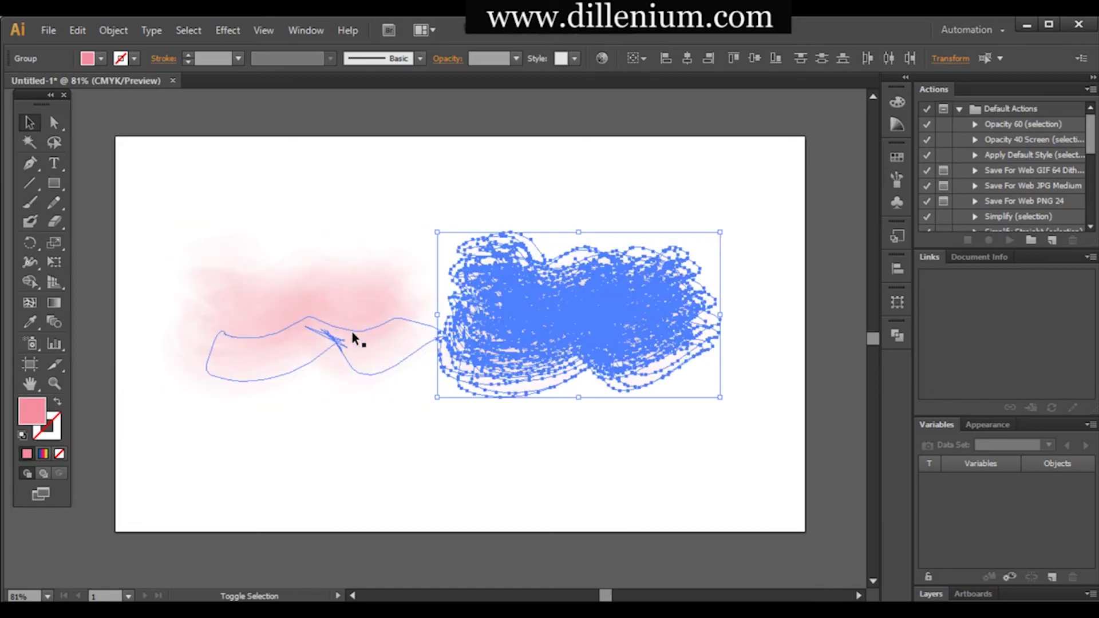
Unite the right-hand scribbles into one compound path with Pathfinder and reselect it
{"action": "left_click", "coordinate": [306, 30]}
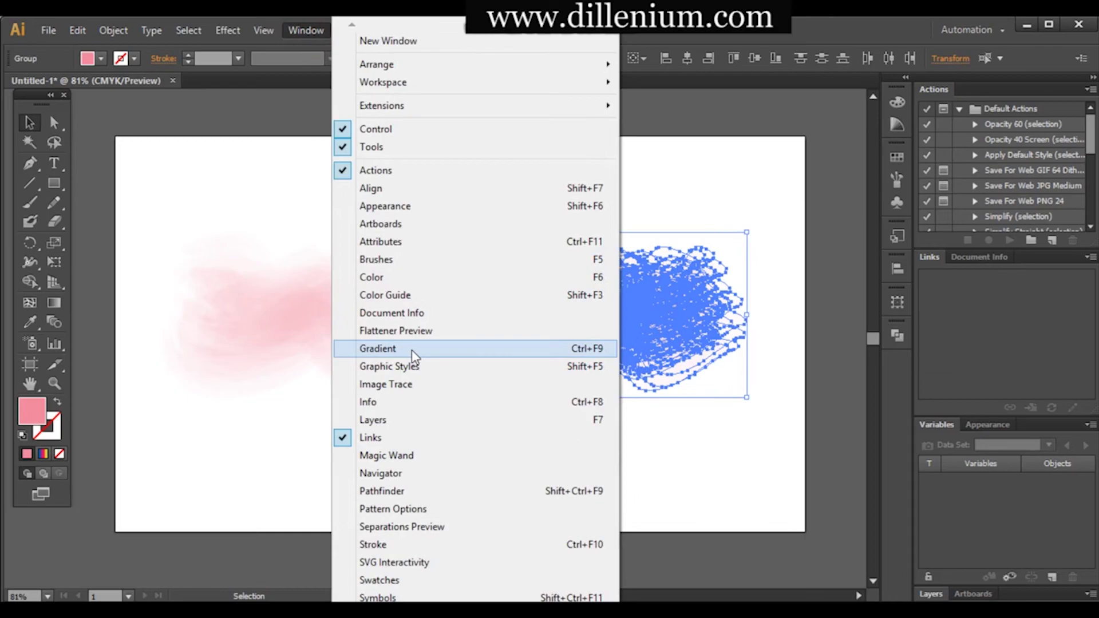
{"action": "left_click", "coordinate": [395, 491]}
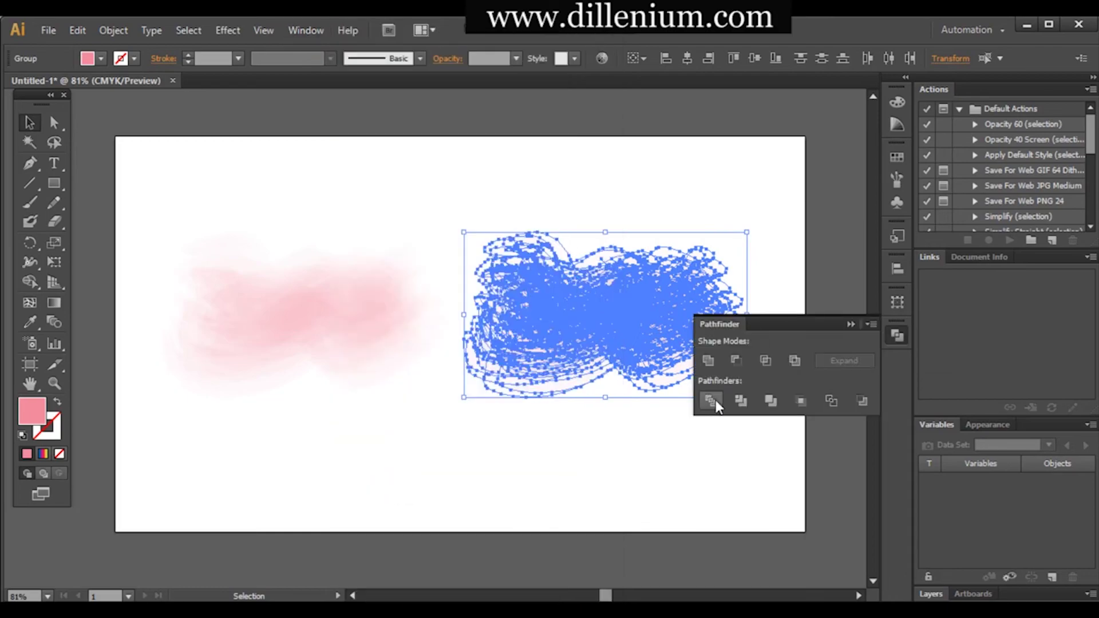
{"action": "left_click", "coordinate": [708, 361]}
{"action": "left_click", "coordinate": [605, 436]}
{"action": "left_click", "coordinate": [555, 349]}
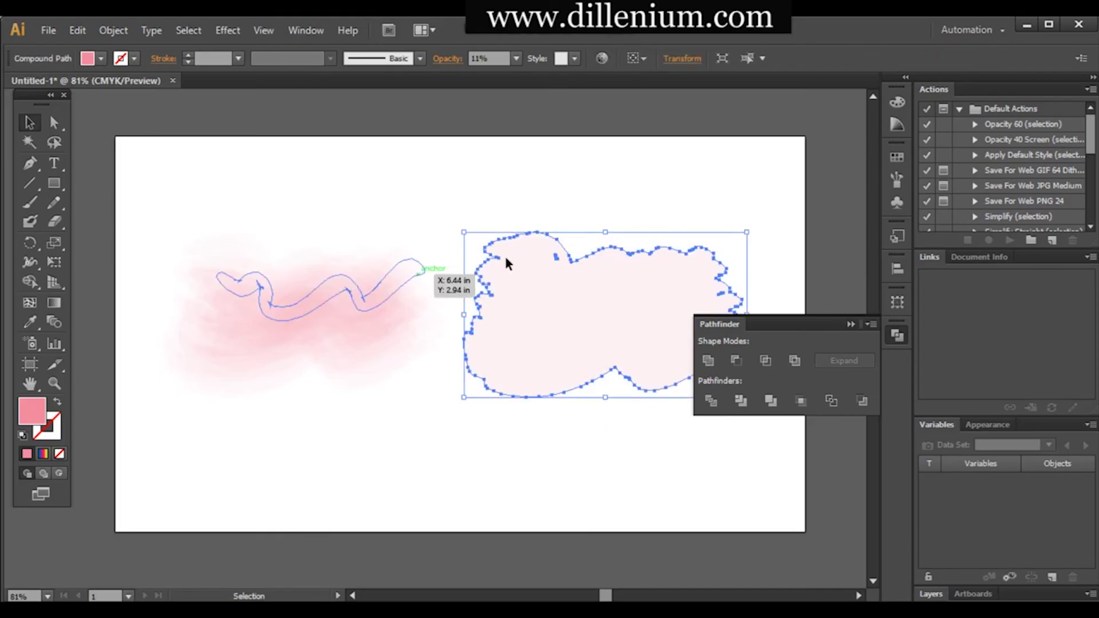
{"action": "left_click", "coordinate": [100, 59]}
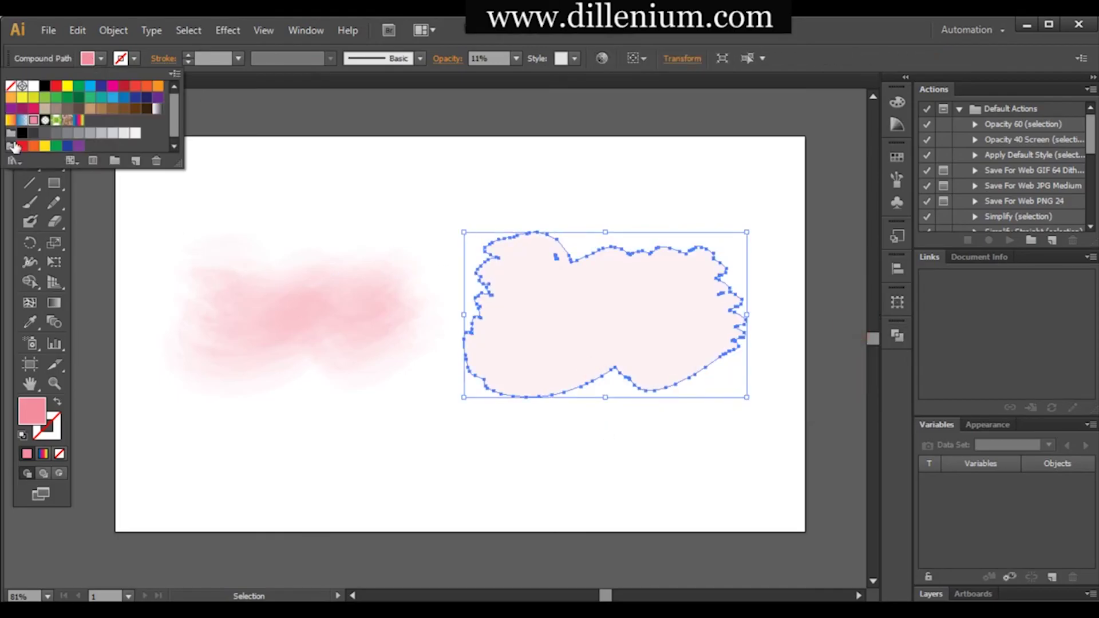
Fill the blob with the Spectrum gradient from the Gradients > Spectrums library and nudge it left
{"action": "left_click", "coordinate": [14, 161]}
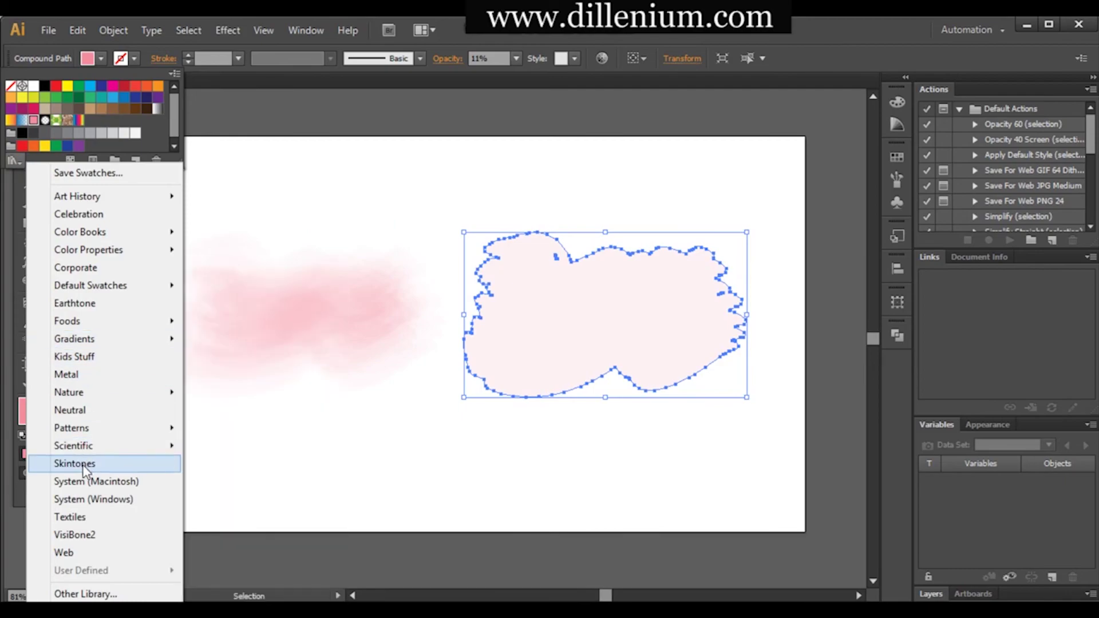
{"action": "left_click", "coordinate": [108, 343]}
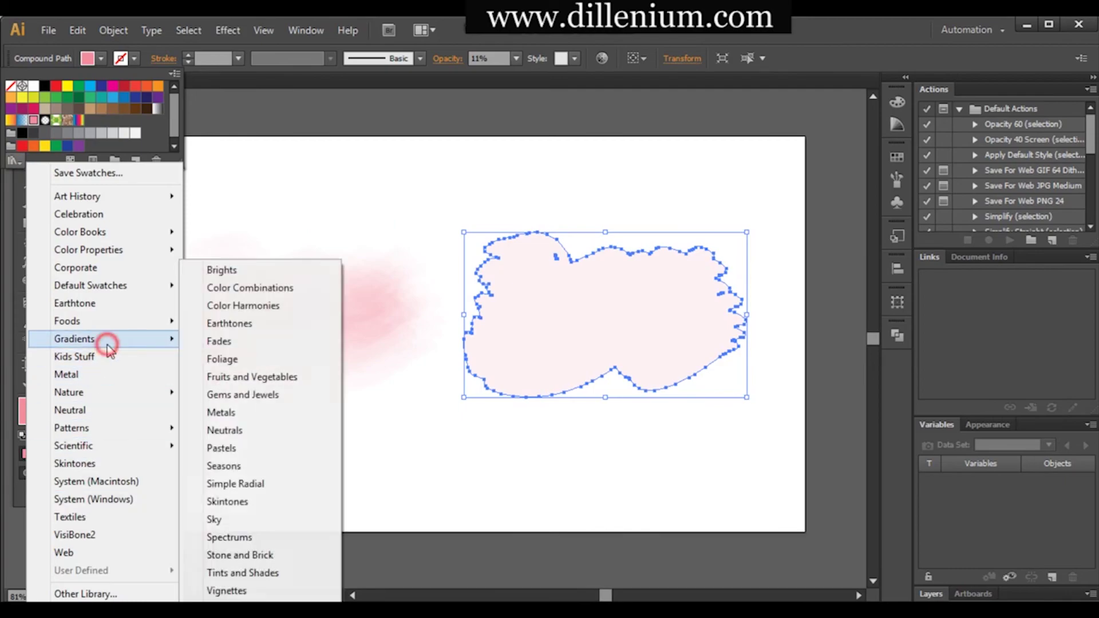
{"action": "left_click", "coordinate": [229, 537]}
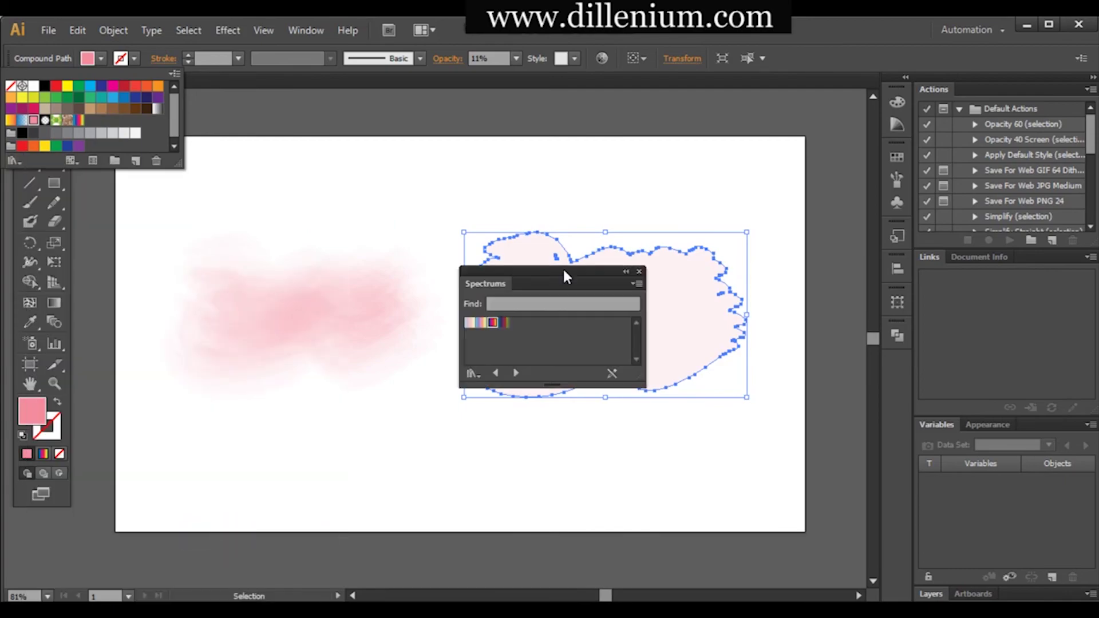
{"action": "left_click", "coordinate": [494, 324]}
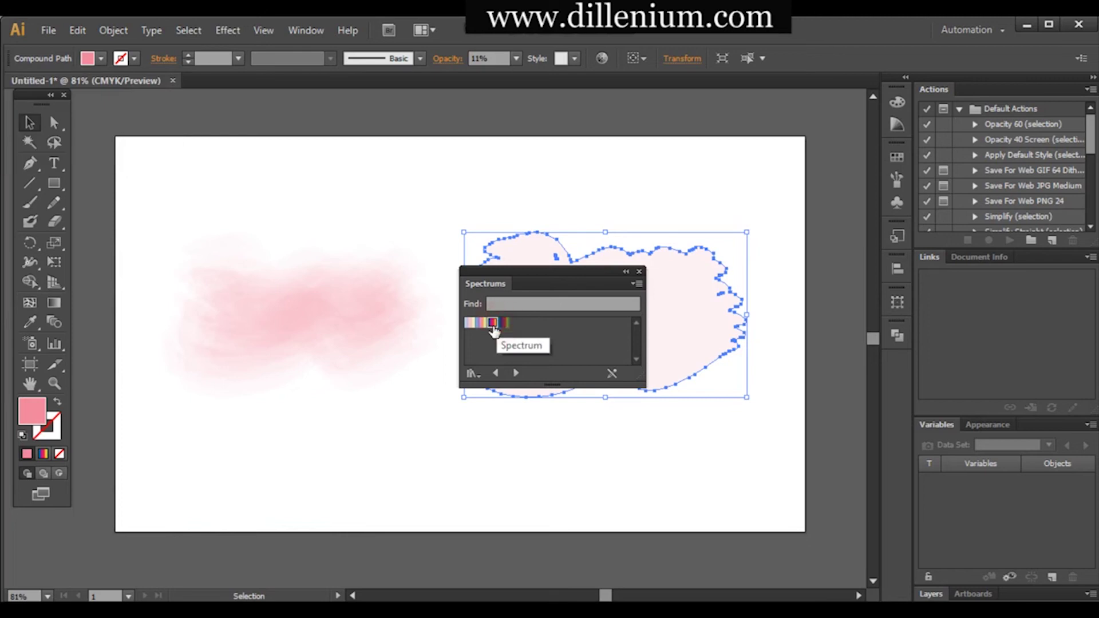
{"action": "left_click", "coordinate": [493, 325]}
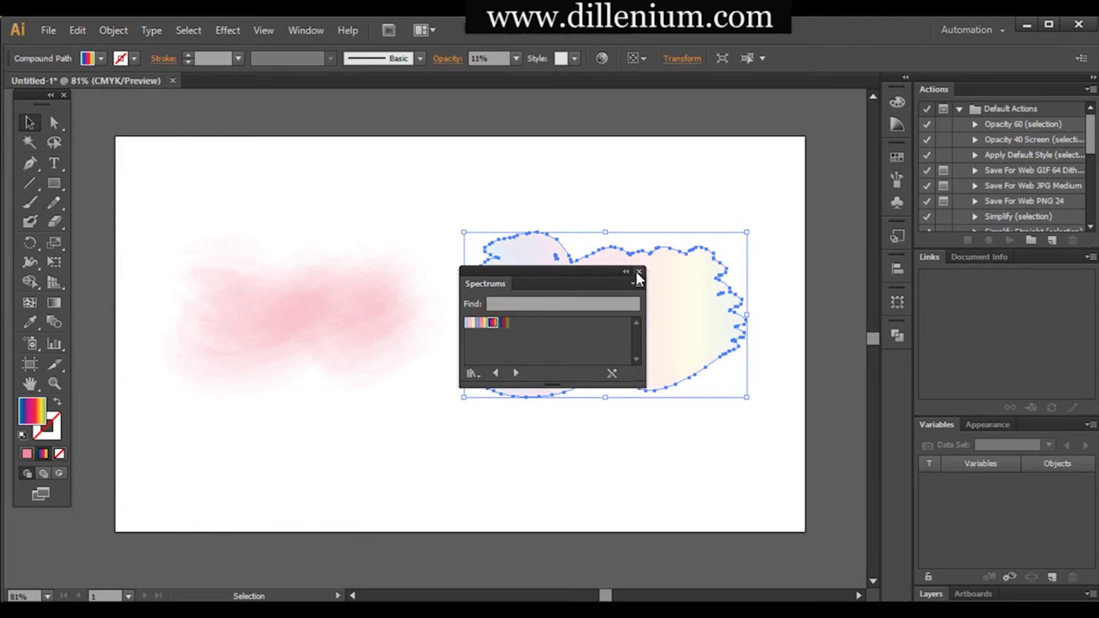
{"action": "left_click", "coordinate": [639, 271]}
{"action": "left_click_drag", "start_coordinate": [599, 342], "coordinate": [580, 346]}
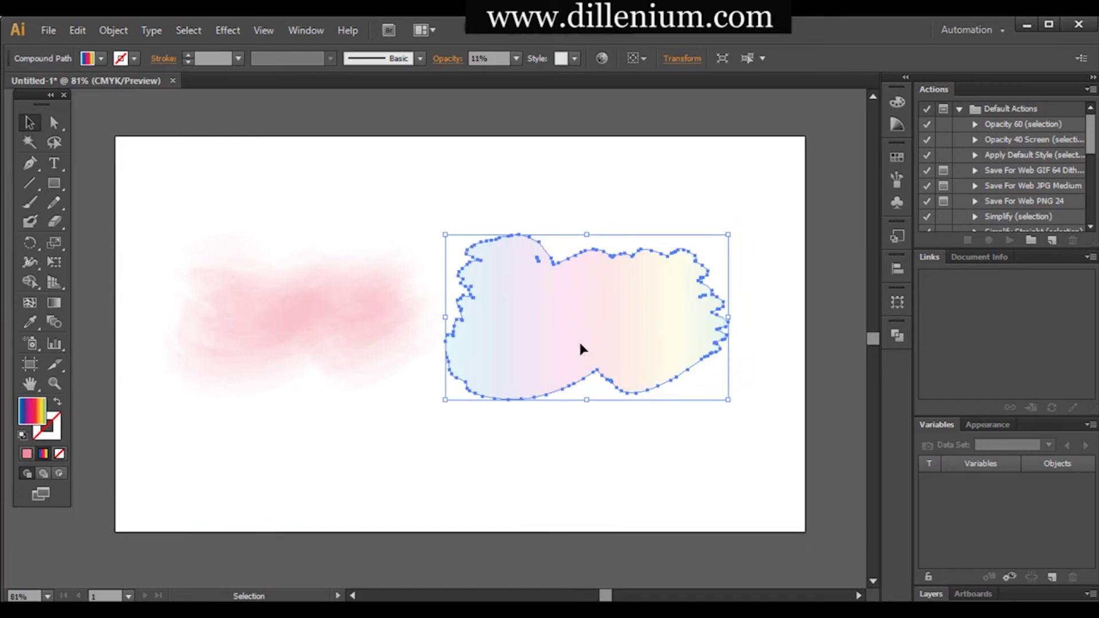
Angle the blob's gradient diagonally from upper right to lower left
{"action": "left_click", "coordinate": [53, 302]}
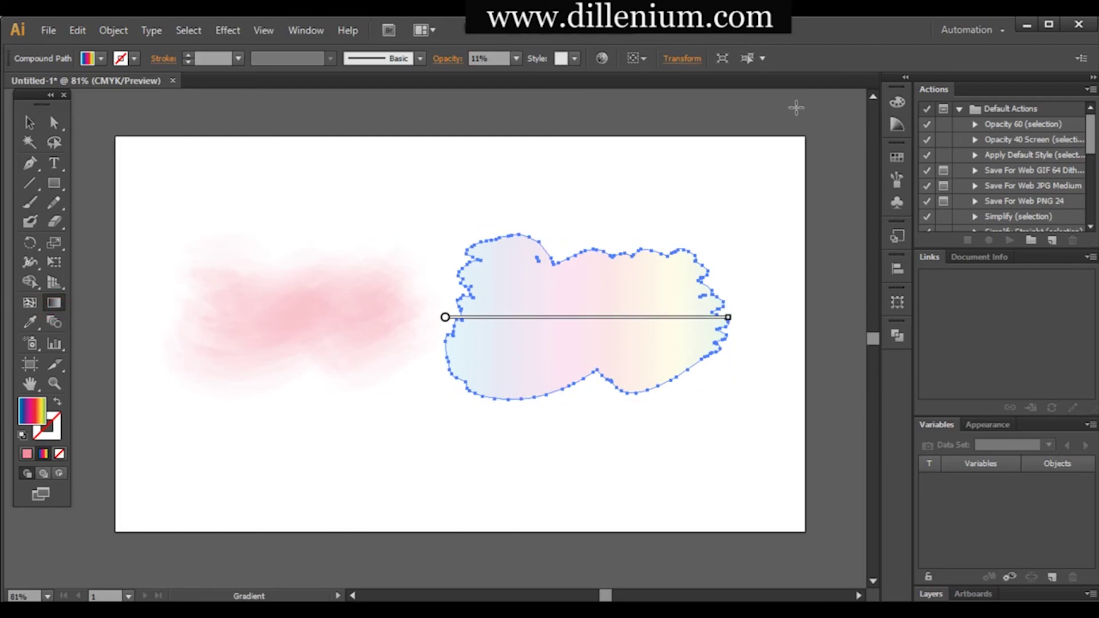
{"action": "left_click_drag", "start_coordinate": [707, 198], "coordinate": [379, 485]}
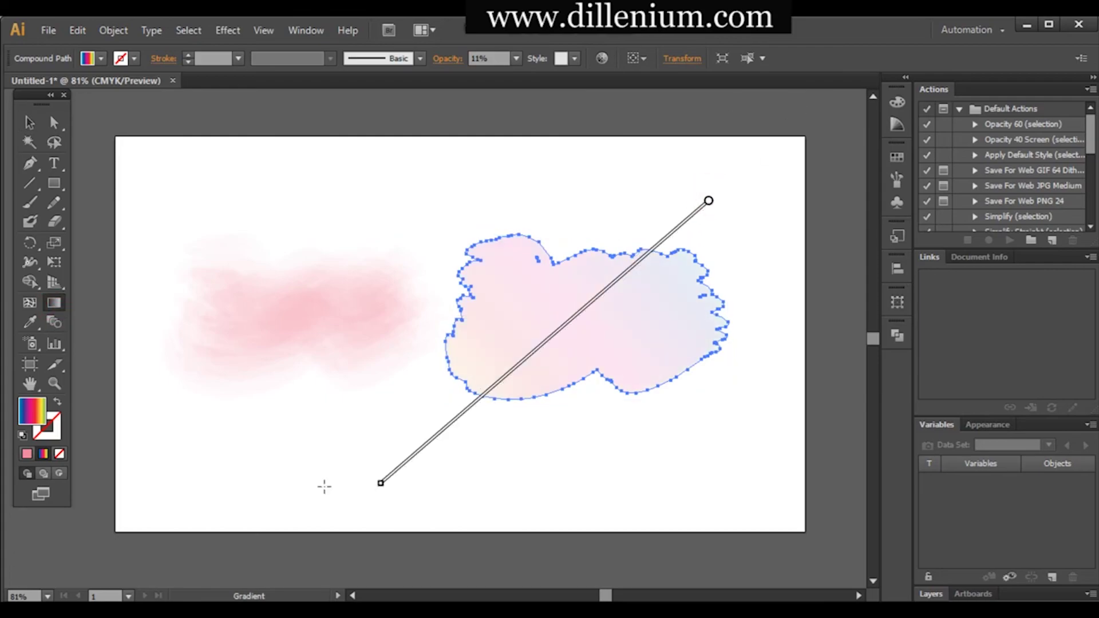
{"action": "left_click", "coordinate": [29, 122]}
{"action": "left_click", "coordinate": [263, 398]}
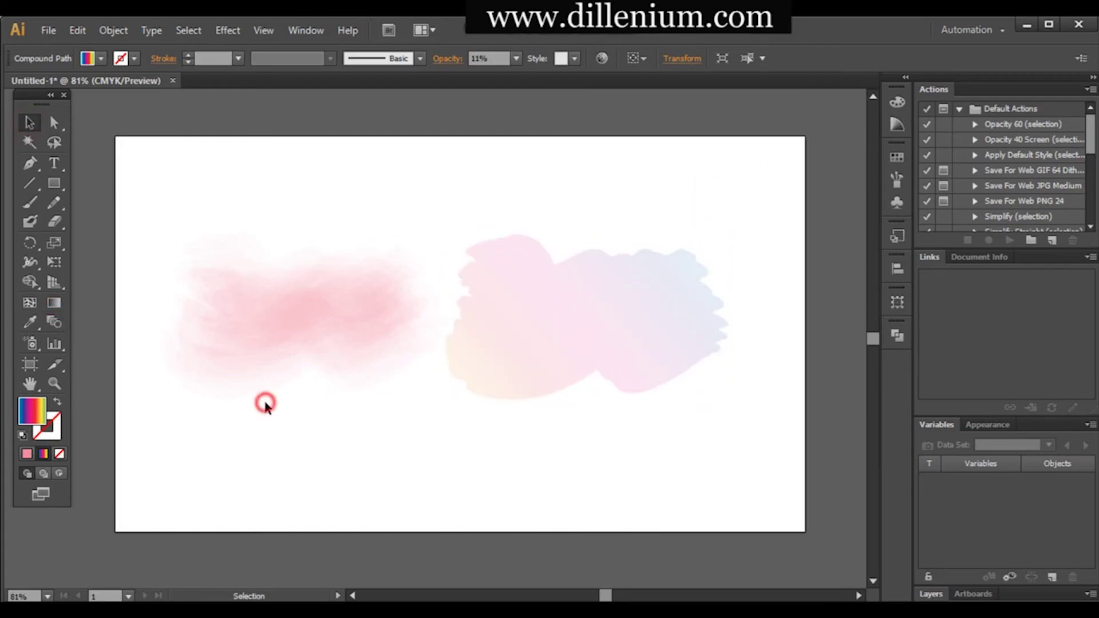
{"action": "left_click", "coordinate": [508, 301]}
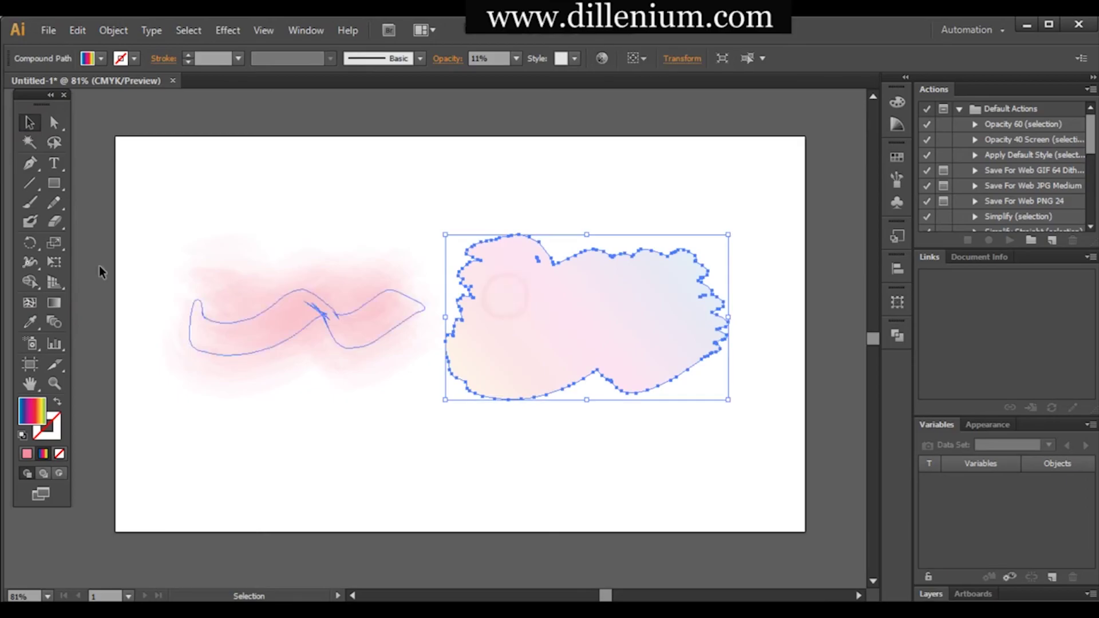
Redraw the blob's top and bottom edges smoothly with the Pencil, then move it over the pink blur
{"action": "left_click", "coordinate": [54, 202]}
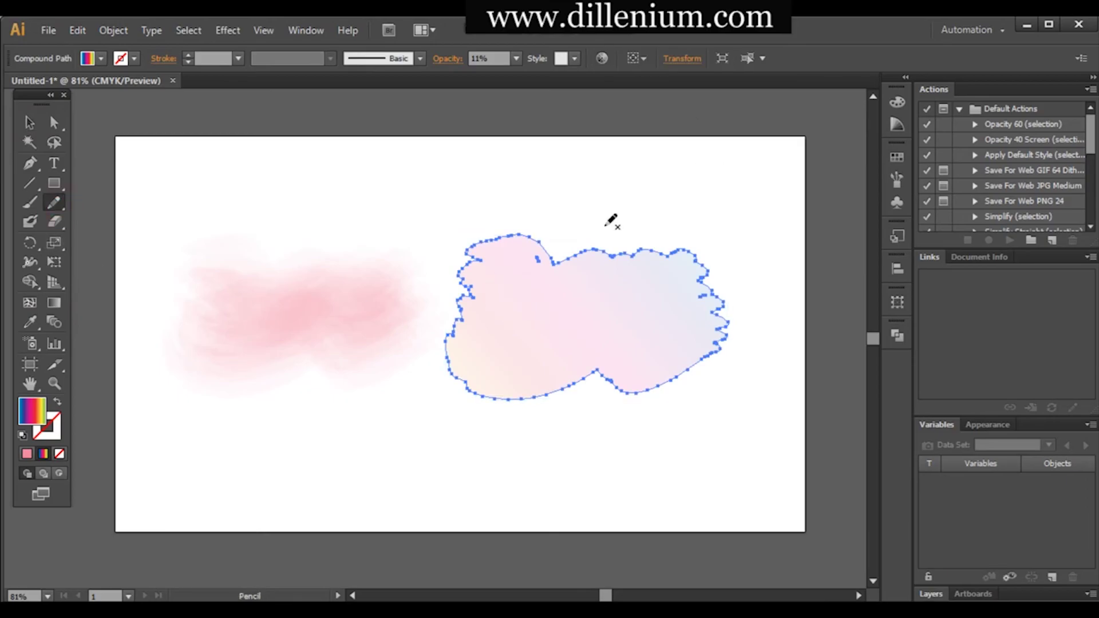
{"action": "mouse_move", "coordinate": [530, 238]}
{"action": "left_mouse_down"}
{"action": "mouse_move", "coordinate": [625, 239]}
{"action": "mouse_move", "coordinate": [707, 262]}
{"action": "left_mouse_up"}
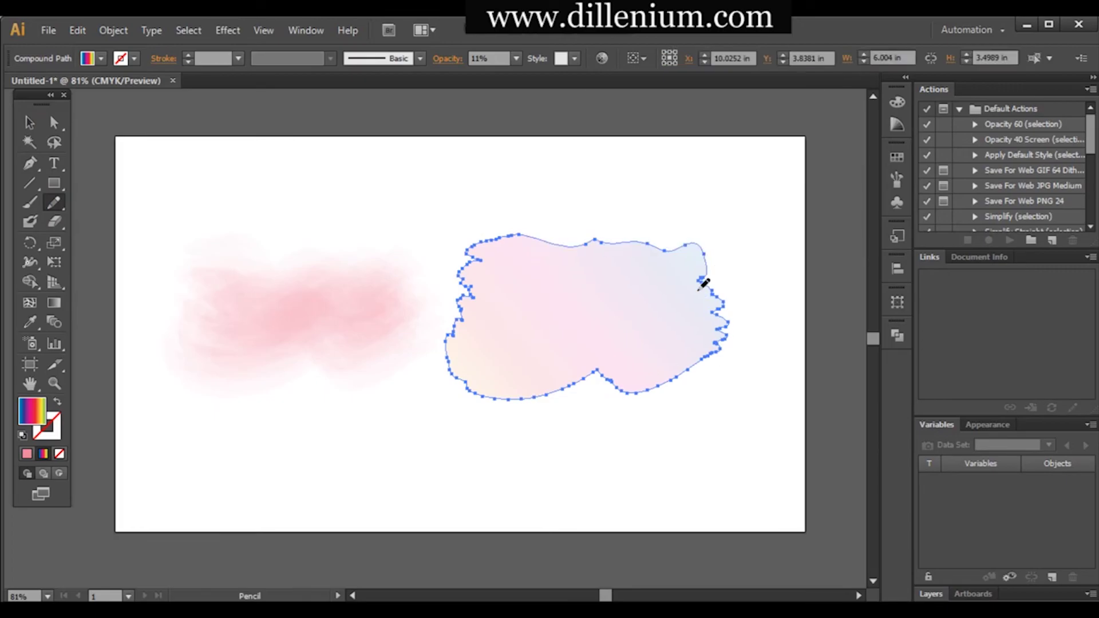
{"action": "mouse_move", "coordinate": [469, 392]}
{"action": "left_mouse_down"}
{"action": "mouse_move", "coordinate": [522, 404]}
{"action": "mouse_move", "coordinate": [563, 400]}
{"action": "mouse_move", "coordinate": [546, 394]}
{"action": "mouse_move", "coordinate": [587, 382]}
{"action": "mouse_move", "coordinate": [621, 388]}
{"action": "left_mouse_up"}
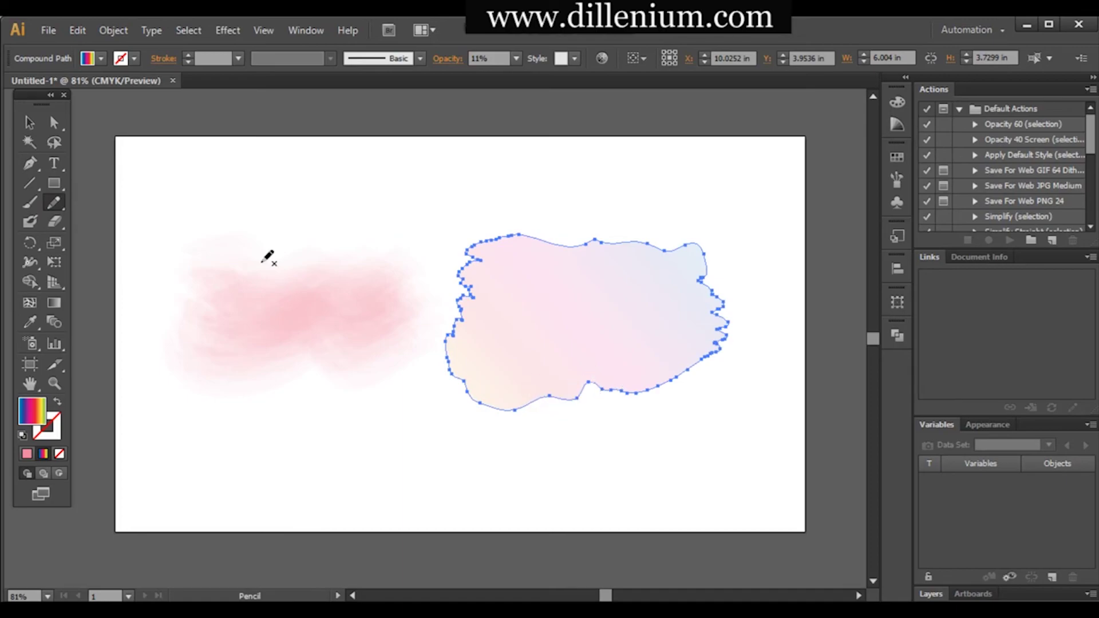
{"action": "left_click", "coordinate": [22, 119]}
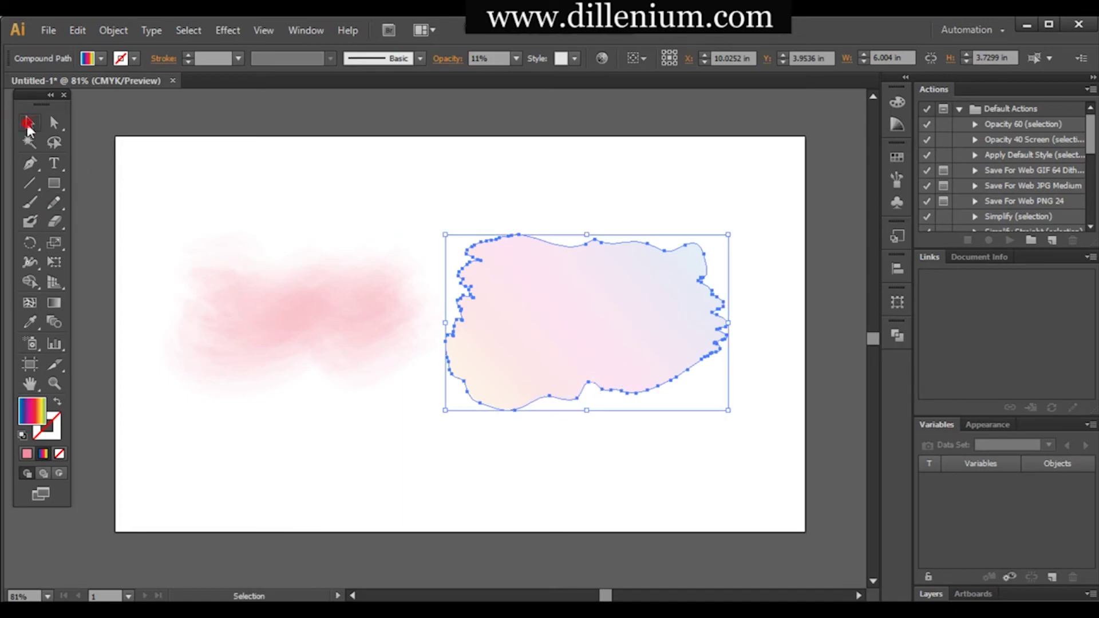
{"action": "left_click", "coordinate": [181, 140]}
{"action": "left_click_drag", "start_coordinate": [548, 325], "coordinate": [253, 332]}
Select the gradient blob and pink blur together, then nudge the gradient blob into place
{"action": "left_click", "coordinate": [295, 438]}
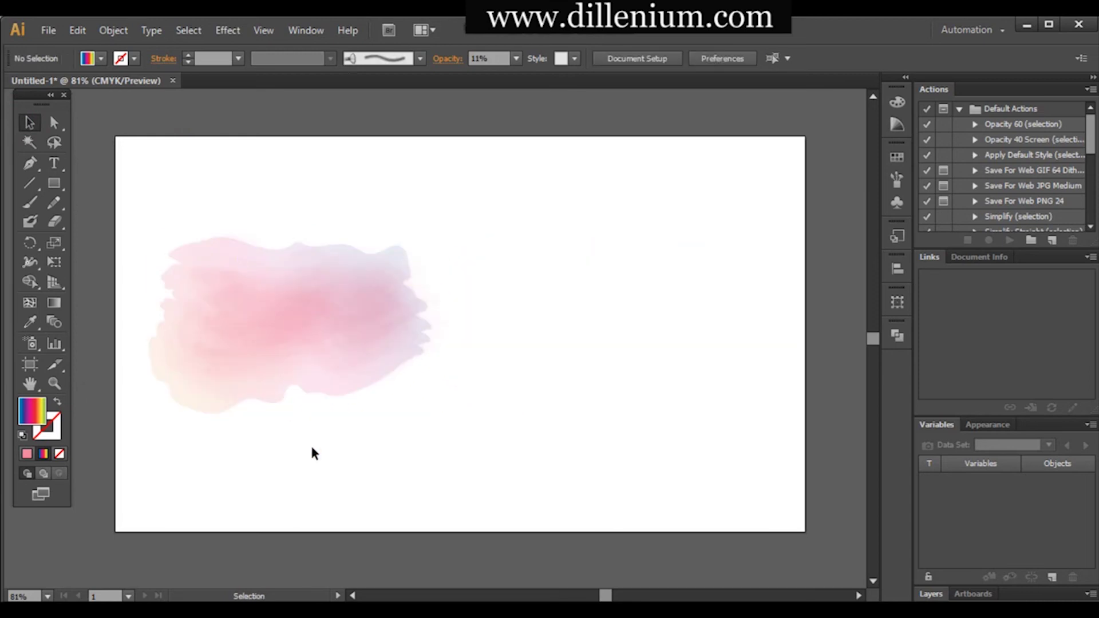
{"action": "left_click_drag", "start_coordinate": [343, 449], "coordinate": [430, 339]}
{"action": "left_click", "coordinate": [465, 478]}
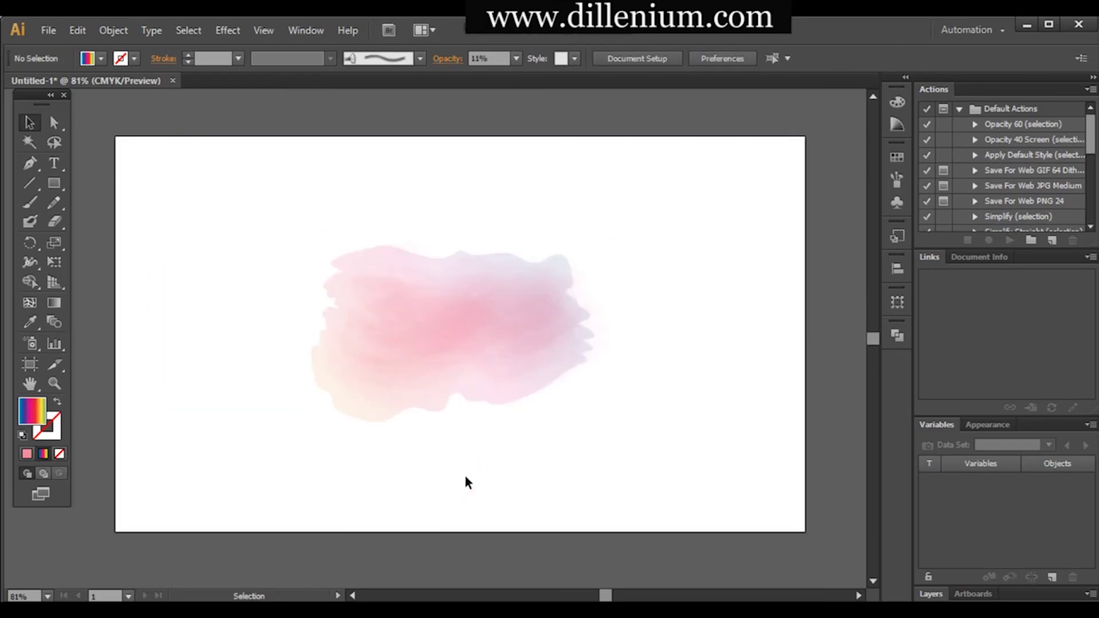
{"action": "left_click", "coordinate": [515, 271]}
{"action": "left_click_drag", "start_coordinate": [515, 269], "coordinate": [517, 273]}
Set the gradient blob's opacity to 18% and marquee-select all the watercolor paths
{"action": "left_click", "coordinate": [480, 58]}
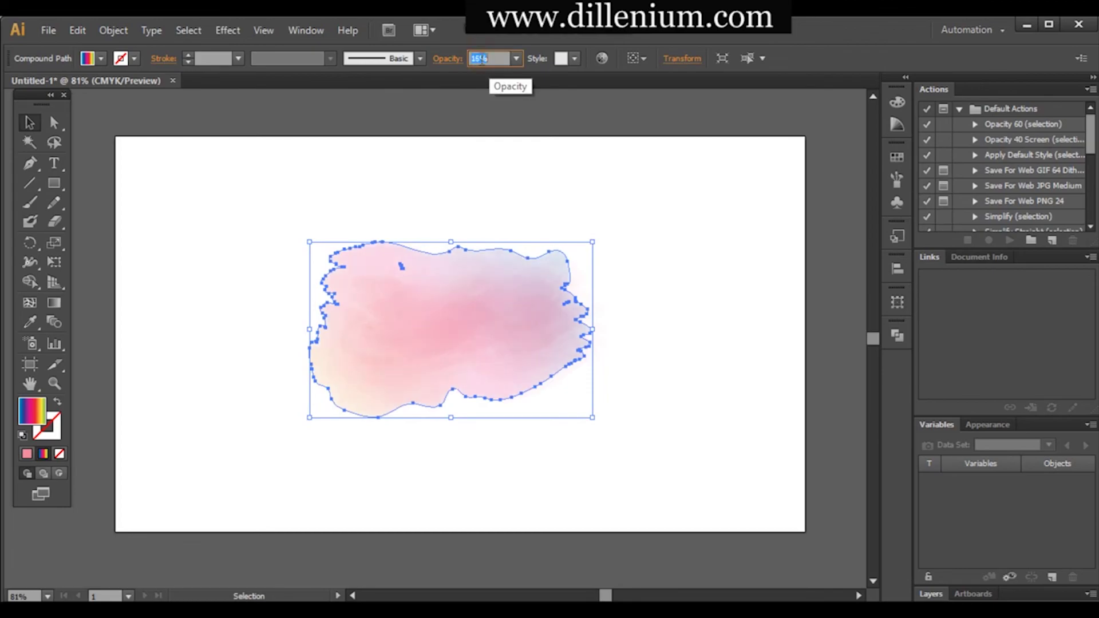
{"action": "left_click", "coordinate": [719, 364]}
{"action": "left_click", "coordinate": [708, 424]}
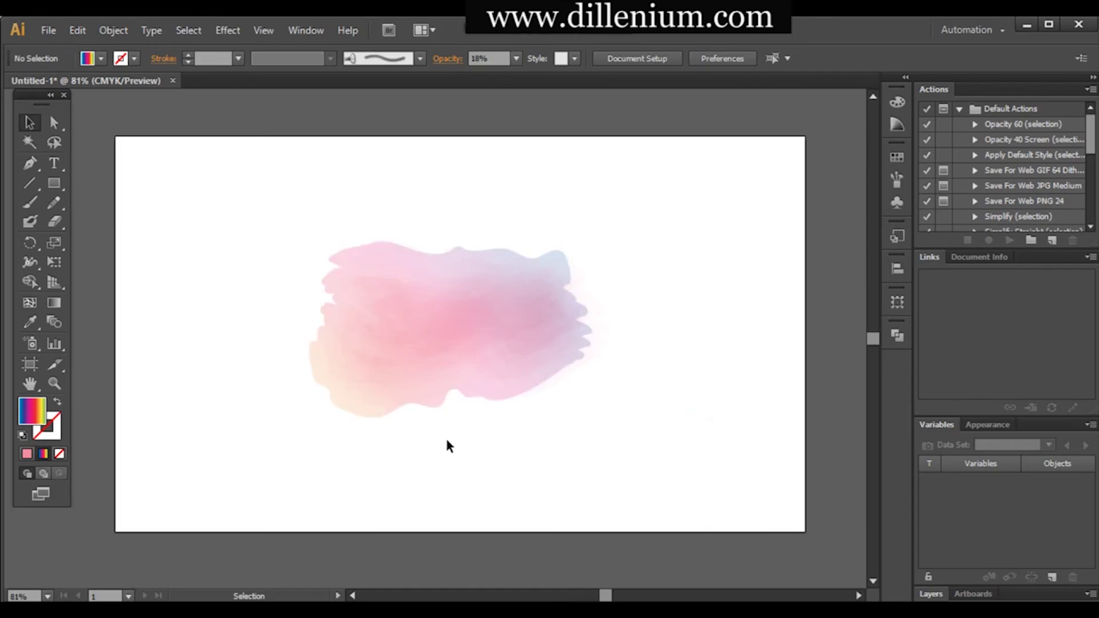
{"action": "left_click_drag", "start_coordinate": [455, 452], "coordinate": [325, 220]}
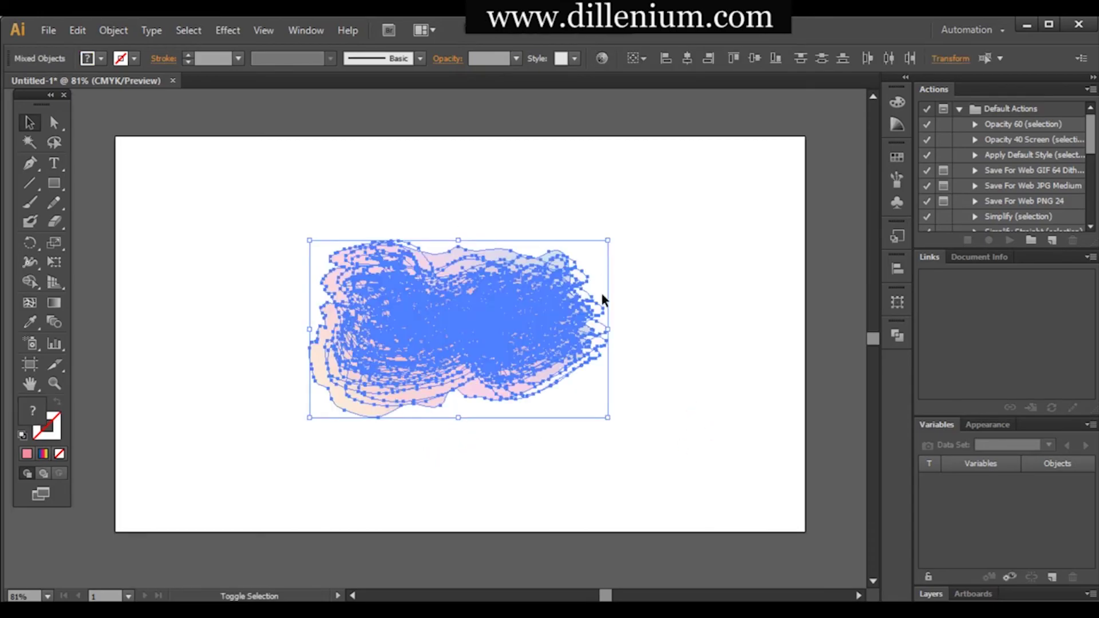
Narrow the watercolor blob, move it to the top-left corner, and duplicate it to the right
{"action": "left_click_drag", "start_coordinate": [604, 326], "coordinate": [529, 339]}
{"action": "left_click_drag", "start_coordinate": [451, 332], "coordinate": [283, 221]}
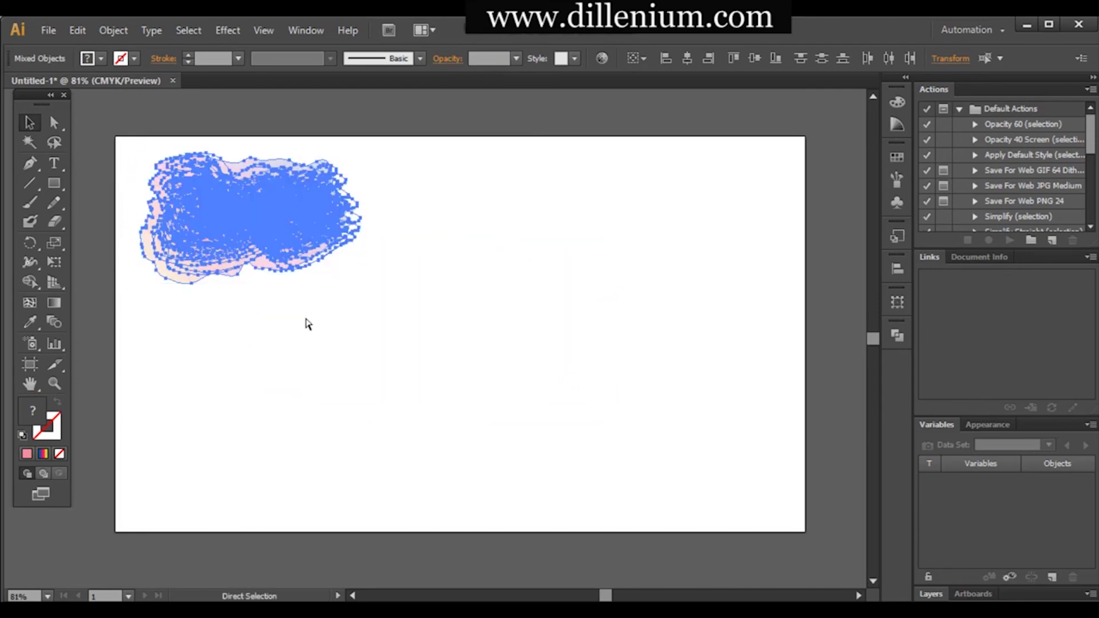
{"action": "key", "text": "shift+Right"}
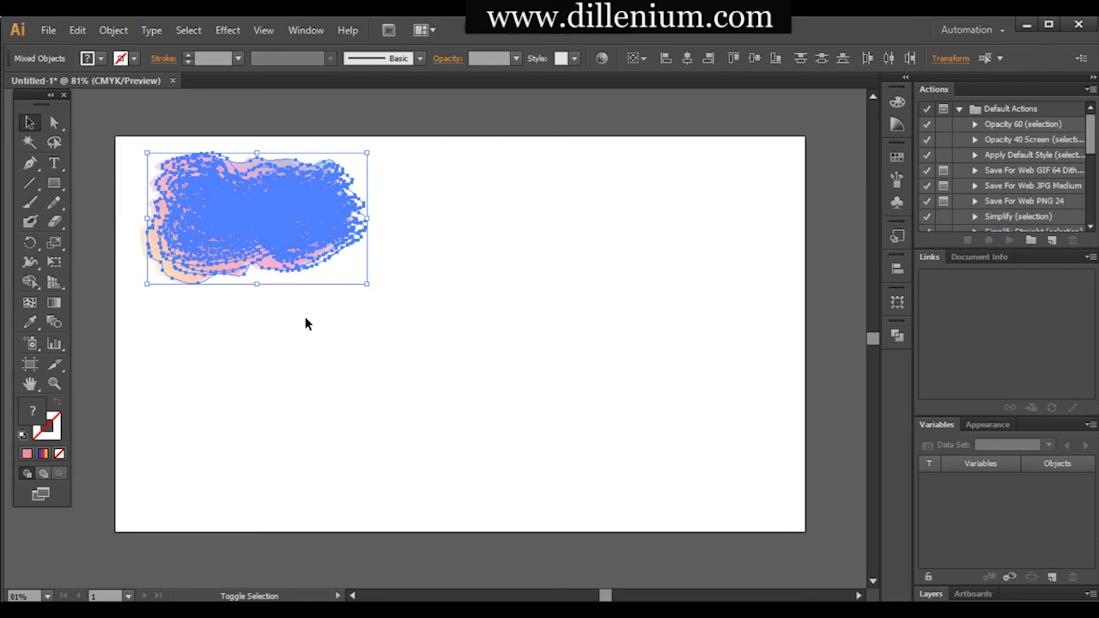
{"action": "key", "text": "alt+shift+Right"}
{"action": "key", "text": "alt+shift+Right"}
{"action": "key", "text": "alt+shift+Right"}
{"action": "key", "text": "alt+shift+Right"}
{"action": "key", "text": "alt+shift+Right"}
{"action": "key", "text": "alt+shift+Right"}
{"action": "key", "text": "alt+shift+Right"}
{"action": "key", "text": "alt+shift+Right"}
{"action": "key", "text": "alt+shift+Right"}
{"action": "key", "text": "alt+shift+Right"}
{"action": "key", "text": "alt+shift+Right"}
{"action": "key", "text": "alt+shift+Right"}
{"action": "key", "text": "alt+shift+Right"}
{"action": "key", "text": "alt+shift+Right"}
{"action": "key", "text": "alt+shift+Right"}
{"action": "key", "text": "alt+shift+Right"}
{"action": "key", "text": "alt+shift+Right"}
{"action": "key", "text": "alt+shift+Right"}
{"action": "key", "text": "alt+shift+Right"}
{"action": "key", "text": "alt+shift+Right"}
{"action": "key", "text": "shift+Right"}
{"action": "key", "text": "shift+Right"}
{"action": "key", "text": "shift+Right"}
{"action": "key", "text": "shift+Right"}
{"action": "key", "text": "shift+Right"}
{"action": "key", "text": "shift+Right"}
{"action": "key", "text": "shift+Right"}
{"action": "key", "text": "shift+Right"}
{"action": "key", "text": "shift+Right"}
{"action": "key", "text": "shift+Right"}
{"action": "key", "text": "shift+Right"}
{"action": "key", "text": "shift+Right"}
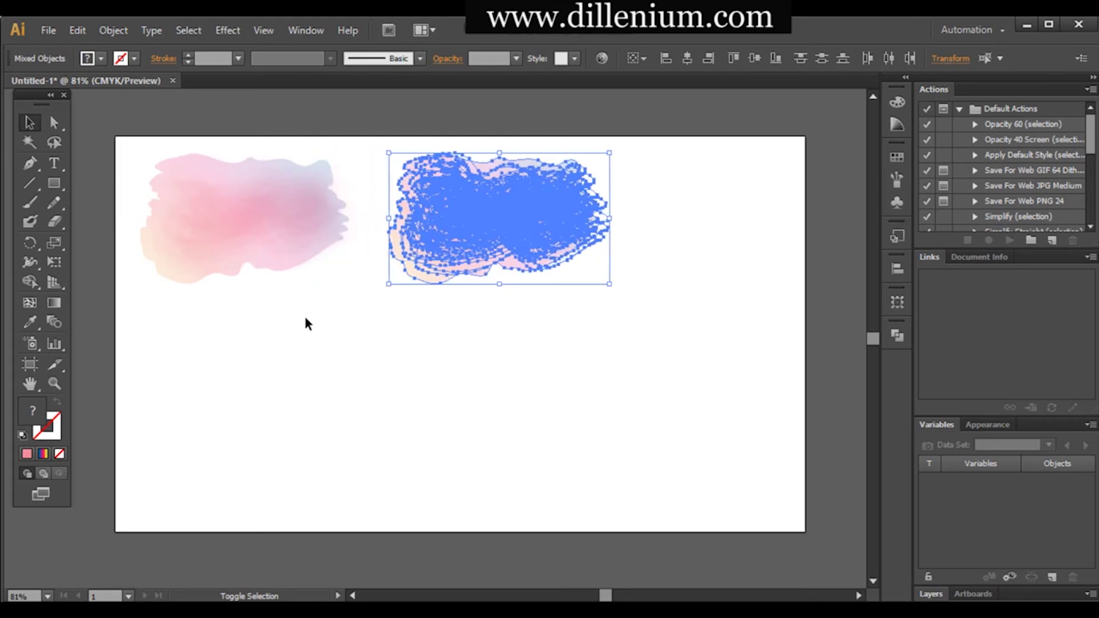
{"action": "left_click", "coordinate": [426, 375]}
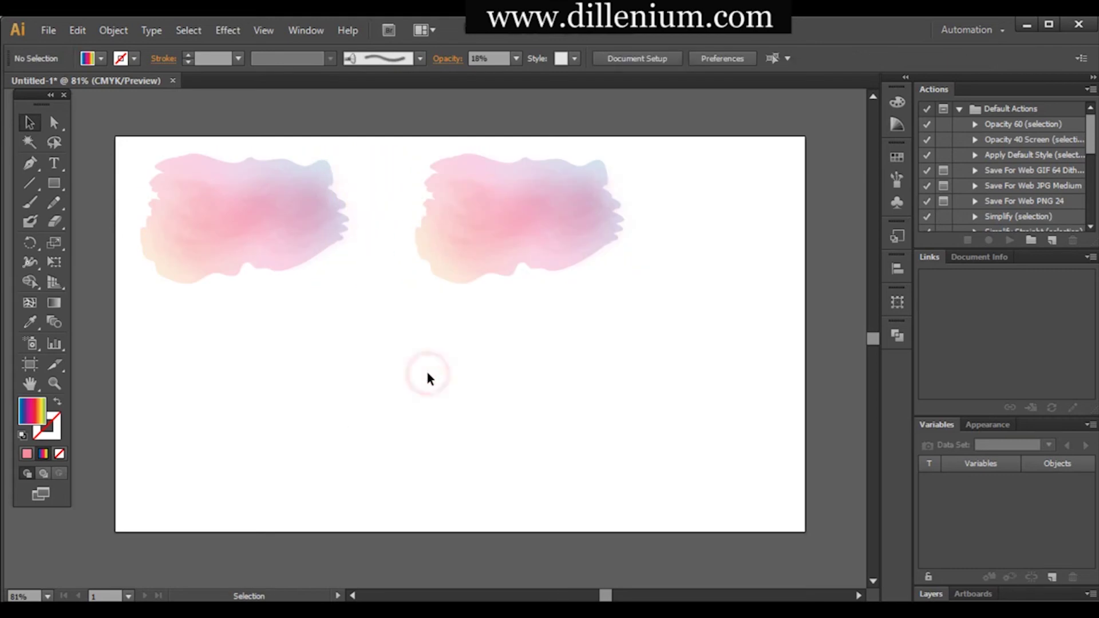
{"action": "left_click", "coordinate": [510, 227]}
Move the right blob copy down toward the second row and recolour its upper scribble layer green
{"action": "left_click_drag", "start_coordinate": [510, 221], "coordinate": [513, 284]}
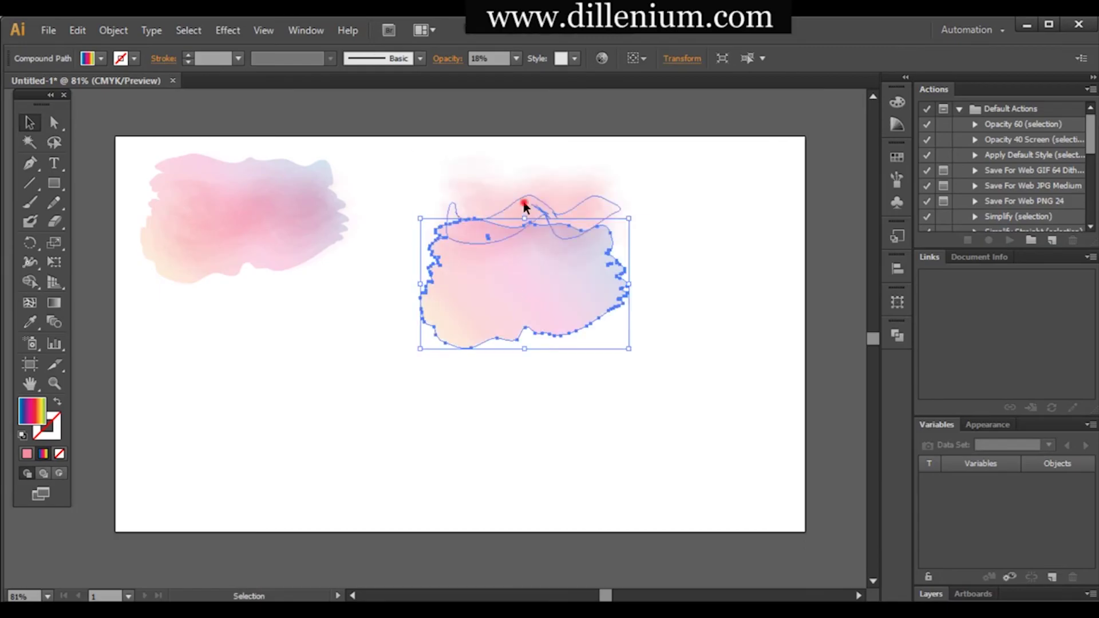
{"action": "left_click", "coordinate": [524, 202]}
{"action": "left_click_drag", "start_coordinate": [515, 282], "coordinate": [514, 403]}
{"action": "left_click_drag", "start_coordinate": [515, 149], "coordinate": [567, 263]}
{"action": "left_click", "coordinate": [101, 58]}
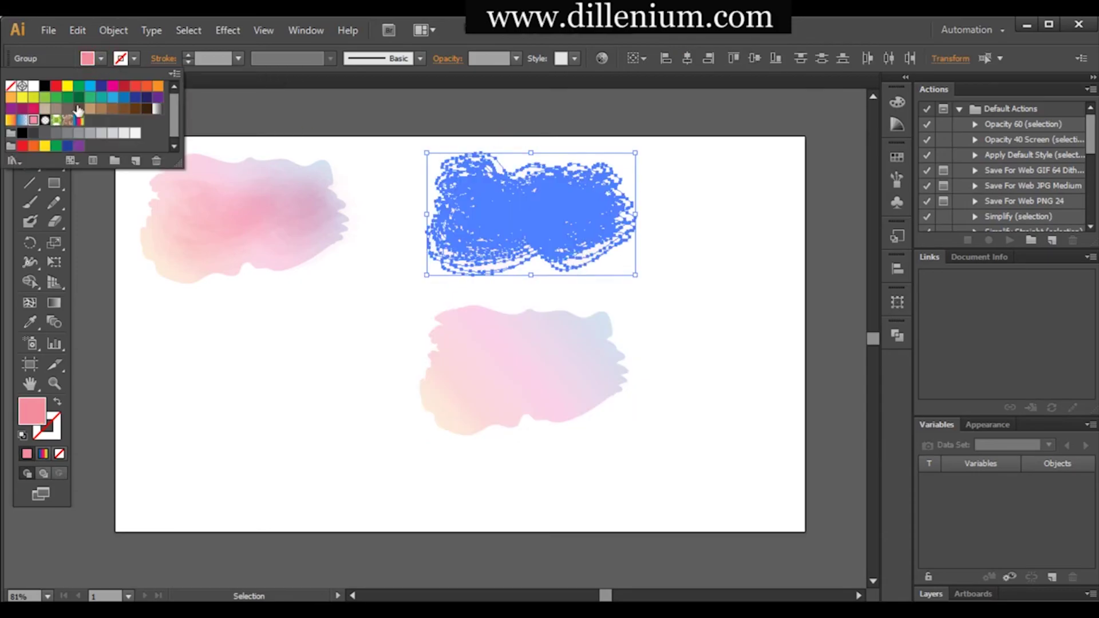
{"action": "left_click", "coordinate": [46, 99]}
{"action": "left_click", "coordinate": [315, 389]}
{"action": "left_click", "coordinate": [314, 386]}
Give the lower shape a pale yellow fill and lay it over the green blob
{"action": "left_click", "coordinate": [545, 333]}
{"action": "left_click", "coordinate": [101, 58]}
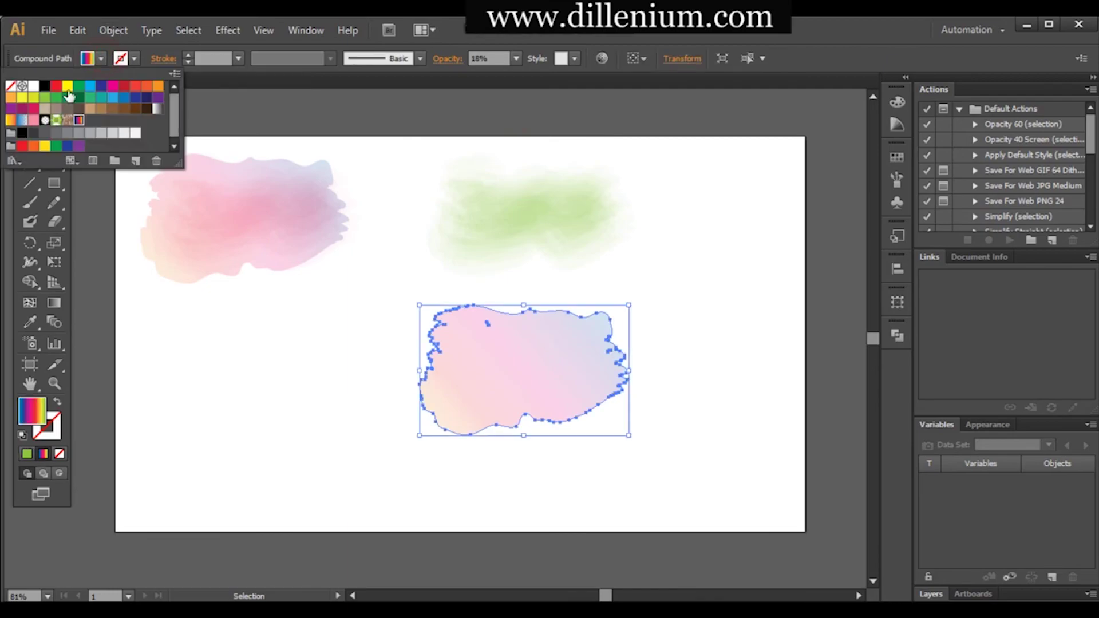
{"action": "left_click", "coordinate": [22, 98]}
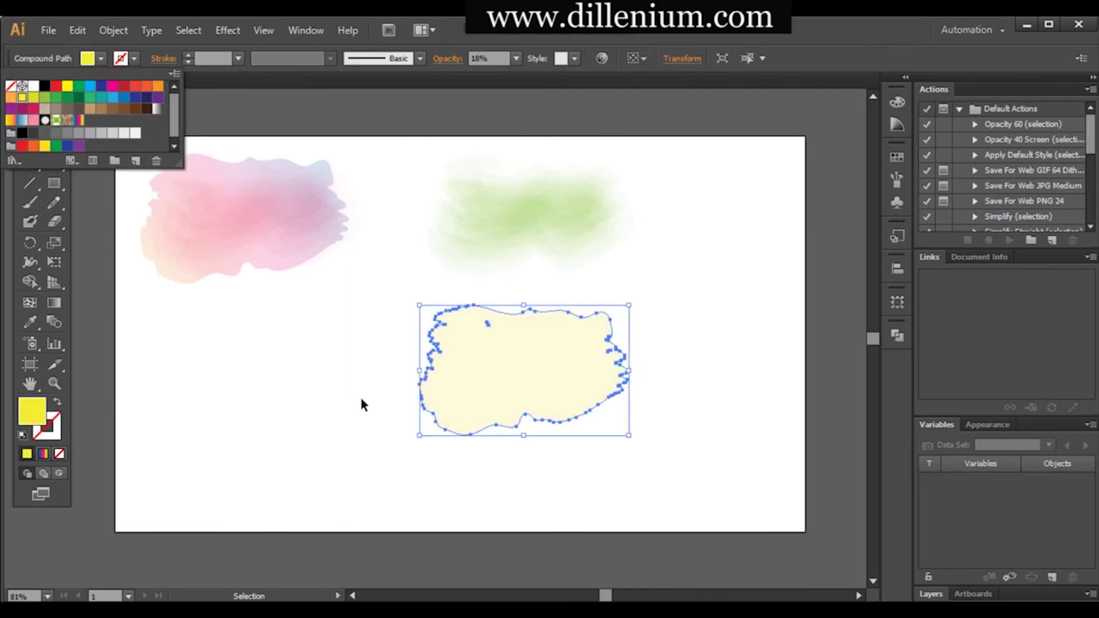
{"action": "left_click", "coordinate": [379, 428]}
{"action": "left_click_drag", "start_coordinate": [482, 412], "coordinate": [488, 263]}
{"action": "left_click", "coordinate": [501, 347]}
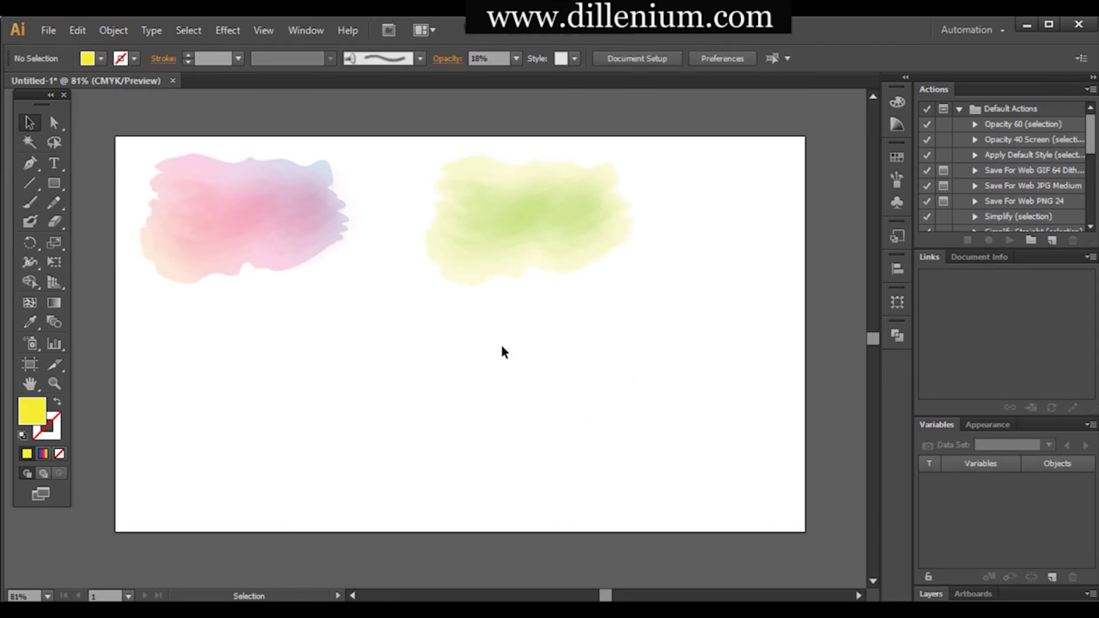
Copy the green blob below the pink one and turn the copy's scribble layer blue
{"action": "left_click_drag", "start_coordinate": [590, 317], "coordinate": [478, 197]}
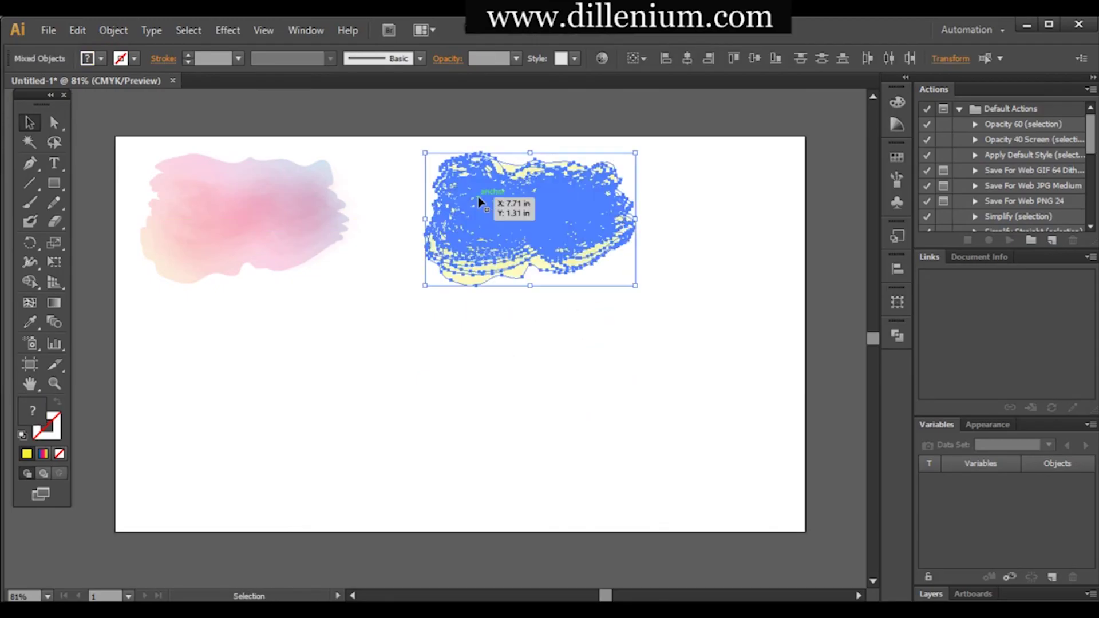
{"action": "mouse_move", "coordinate": [471, 218]}
{"action": "left_mouse_down"}
{"action": "mouse_move", "coordinate": [264, 349]}
{"action": "mouse_move", "coordinate": [238, 385]}
{"action": "mouse_move", "coordinate": [200, 391]}
{"action": "left_mouse_up"}
{"action": "left_click", "coordinate": [386, 393]}
{"action": "left_click_drag", "start_coordinate": [324, 416], "coordinate": [534, 413]}
{"action": "left_click", "coordinate": [186, 394]}
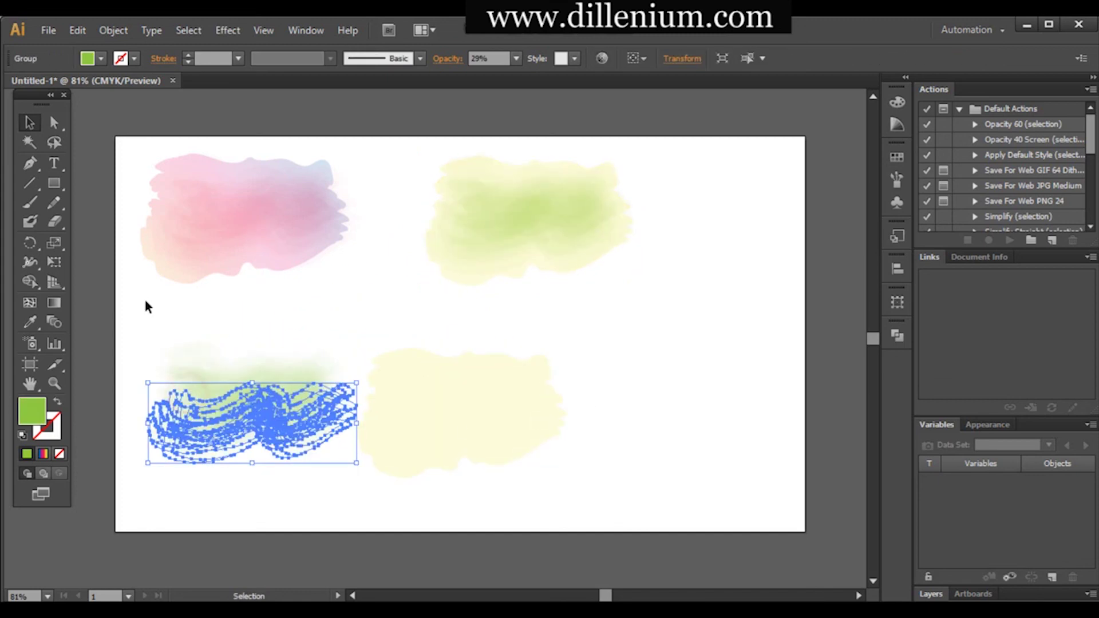
{"action": "left_click_drag", "start_coordinate": [201, 341], "coordinate": [234, 468]}
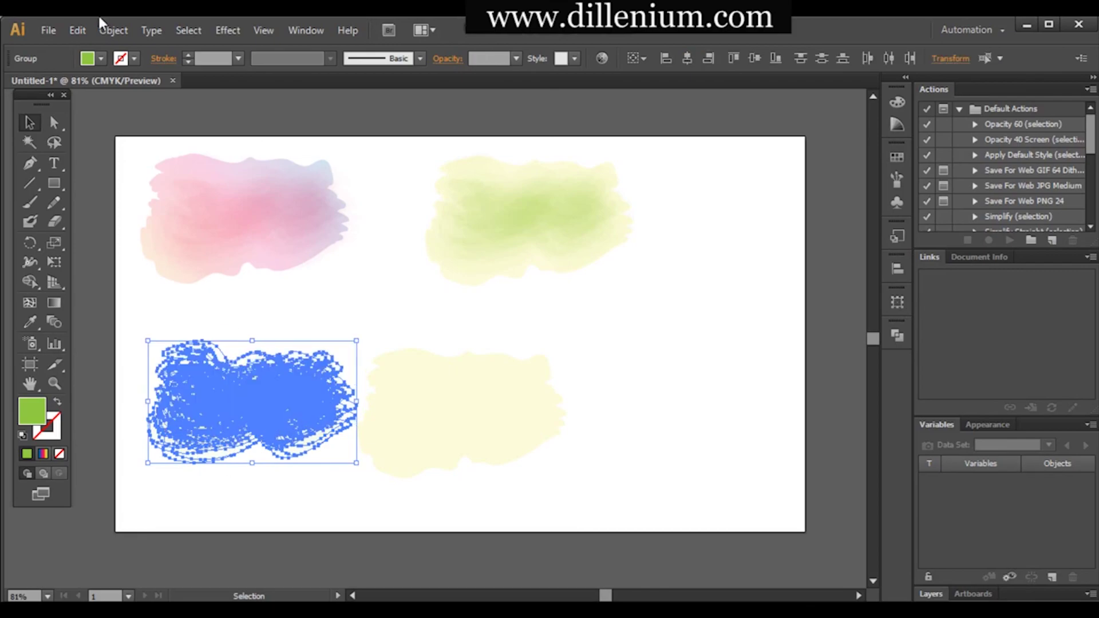
{"action": "left_click", "coordinate": [102, 58]}
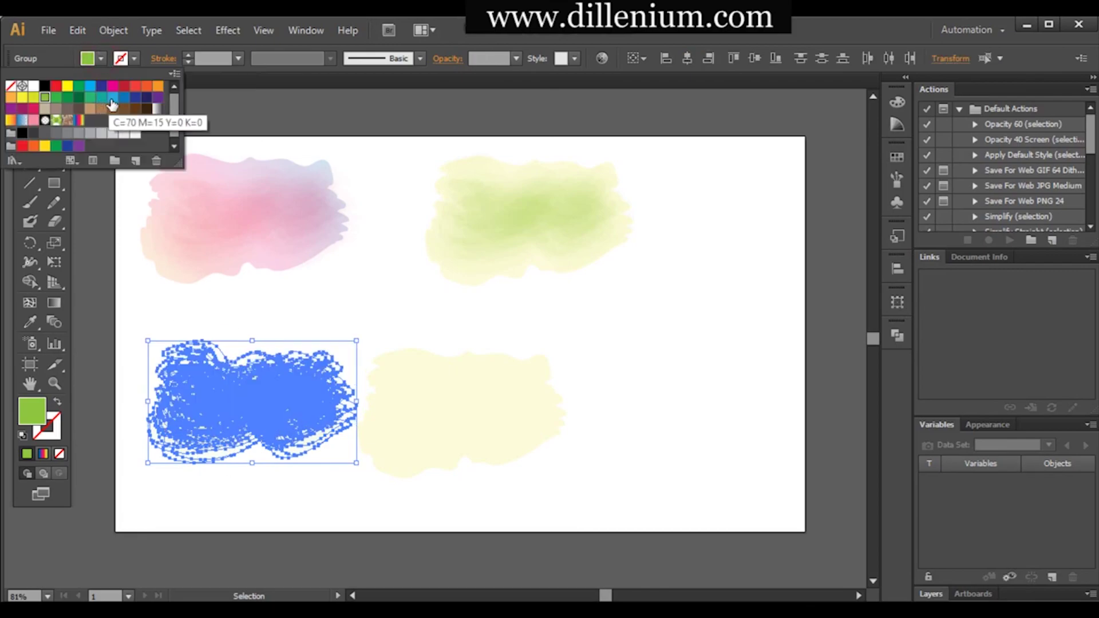
{"action": "left_click", "coordinate": [113, 97]}
{"action": "left_click", "coordinate": [351, 306]}
Fill the copy's top shape dark blue and lay it over the blue blob
{"action": "mouse_move", "coordinate": [466, 410]}
{"action": "left_mouse_down"}
{"action": "mouse_move", "coordinate": [441, 390]}
{"action": "mouse_move", "coordinate": [467, 415]}
{"action": "left_mouse_up"}
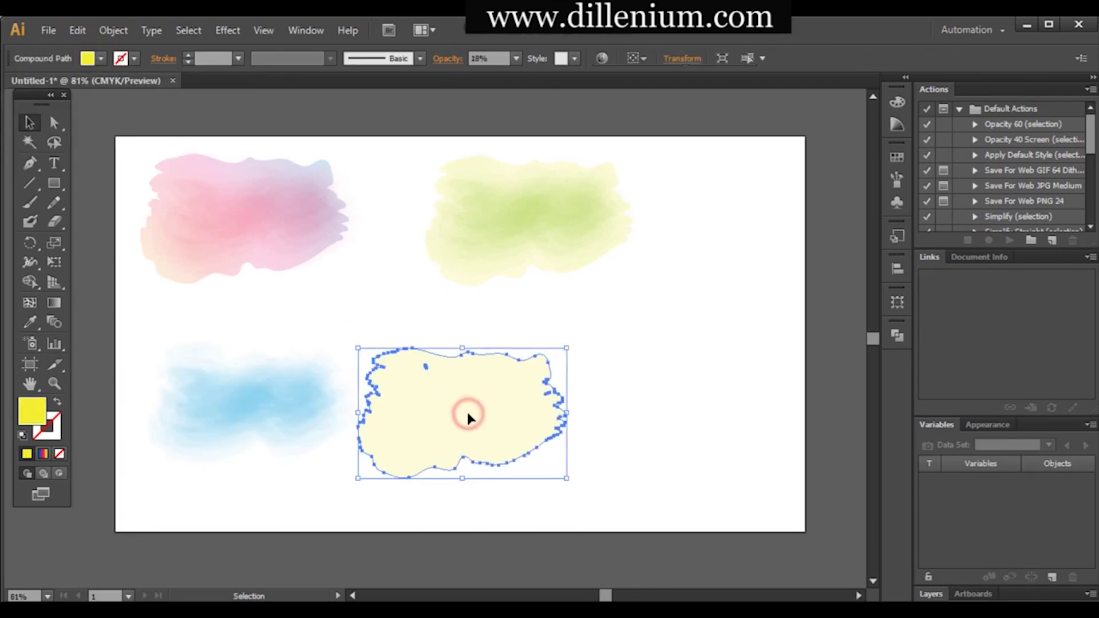
{"action": "left_click", "coordinate": [101, 58]}
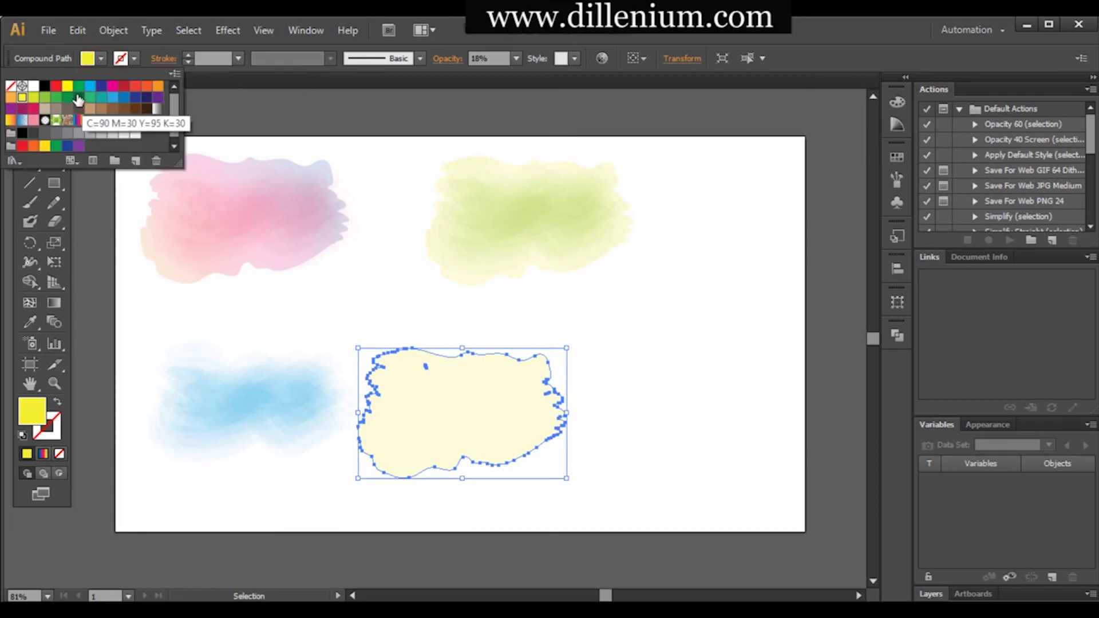
{"action": "left_click", "coordinate": [136, 97]}
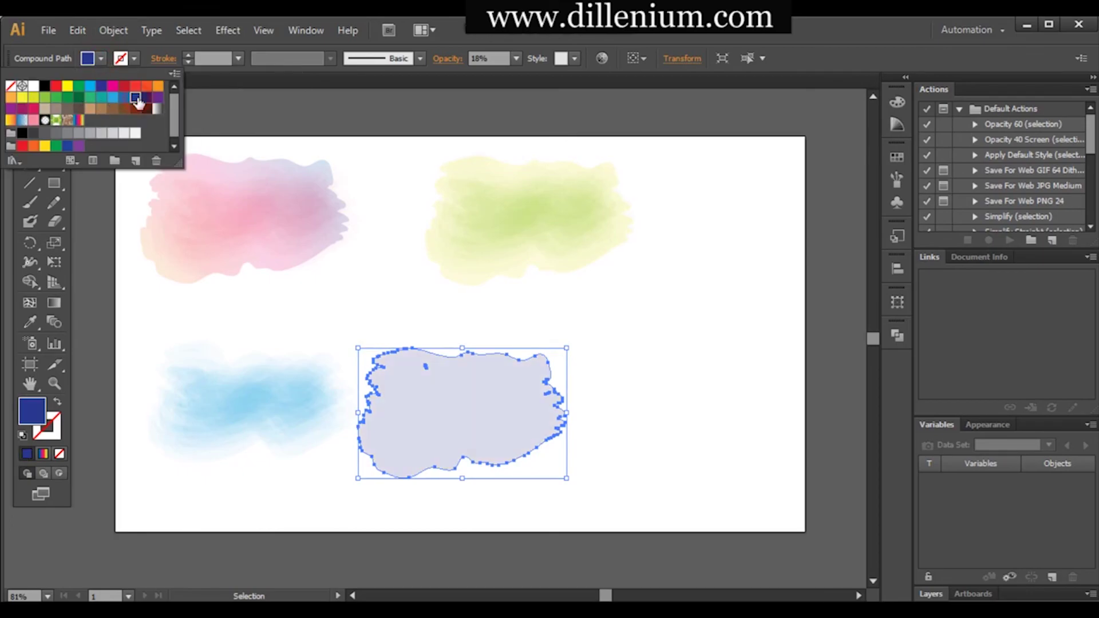
{"action": "left_click", "coordinate": [626, 410]}
{"action": "left_click", "coordinate": [606, 410]}
{"action": "left_click_drag", "start_coordinate": [510, 410], "coordinate": [298, 400]}
{"action": "left_click", "coordinate": [354, 501]}
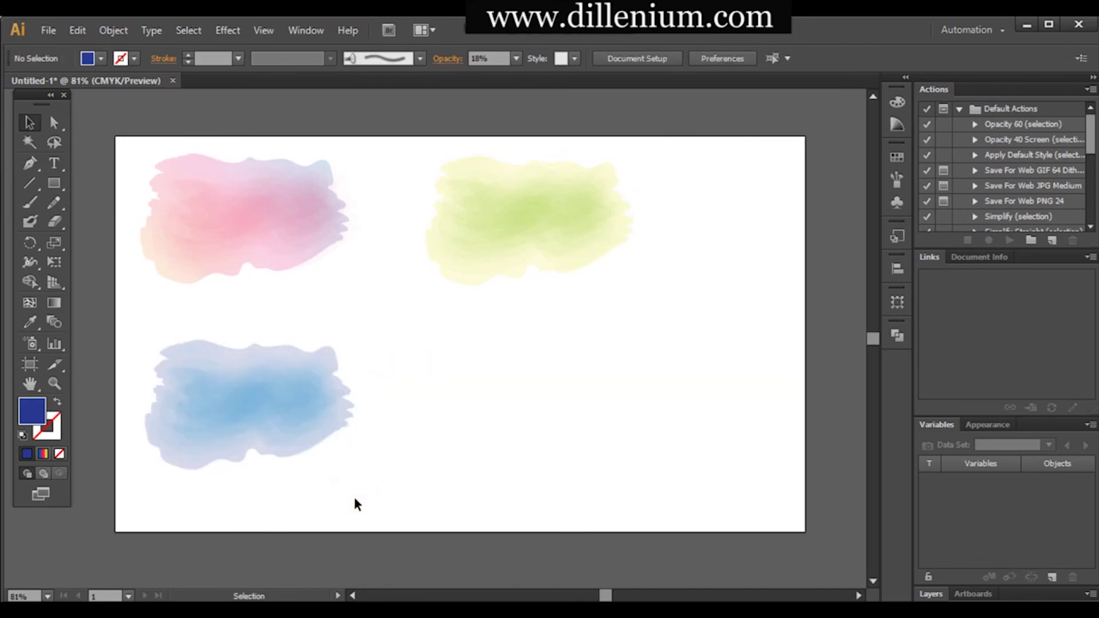
{"action": "left_click_drag", "start_coordinate": [355, 498], "coordinate": [233, 331]}
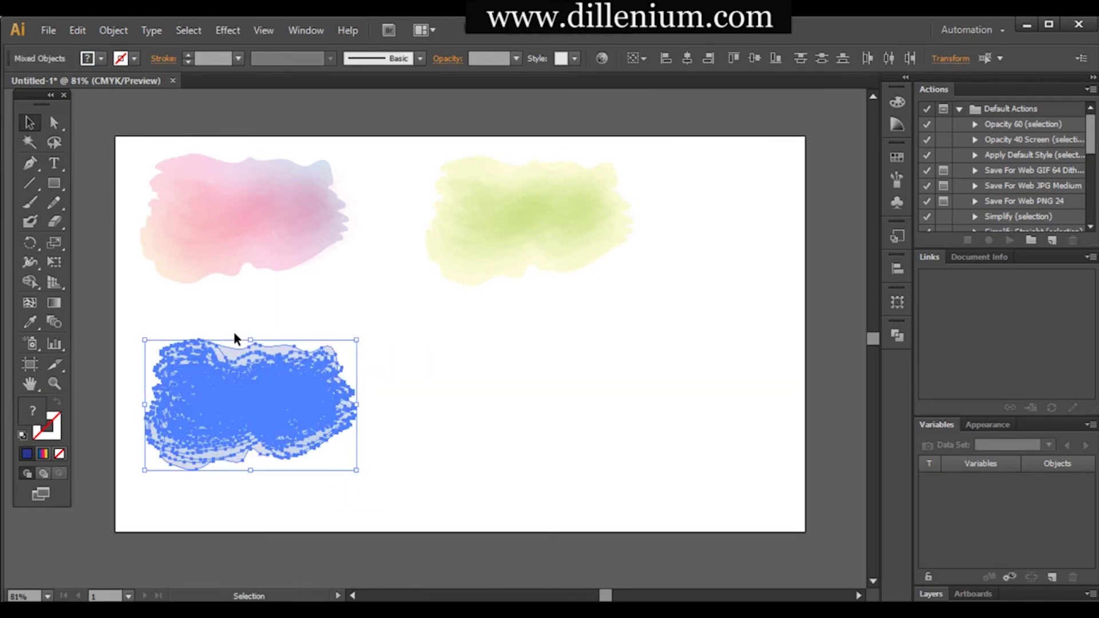
Copy the blue blob to its right with a pink scribble and a yellow-orange gradient overlay
{"action": "left_click", "coordinate": [252, 381]}
{"action": "left_click_drag", "start_coordinate": [340, 389], "coordinate": [526, 378]}
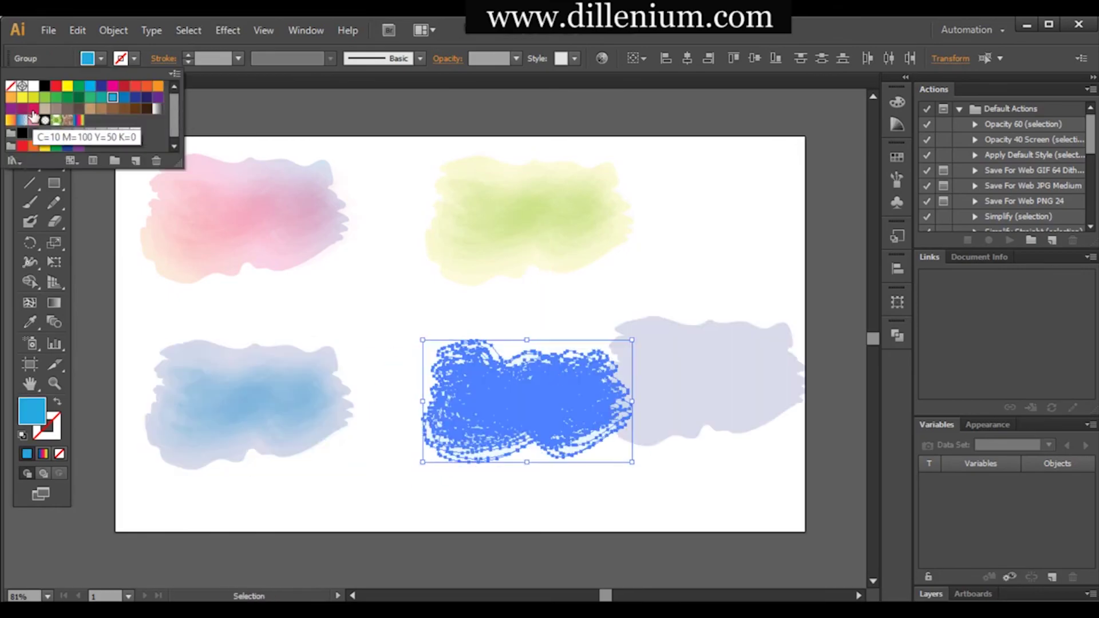
{"action": "left_click", "coordinate": [54, 123]}
{"action": "left_click", "coordinate": [475, 483]}
{"action": "left_click", "coordinate": [704, 378]}
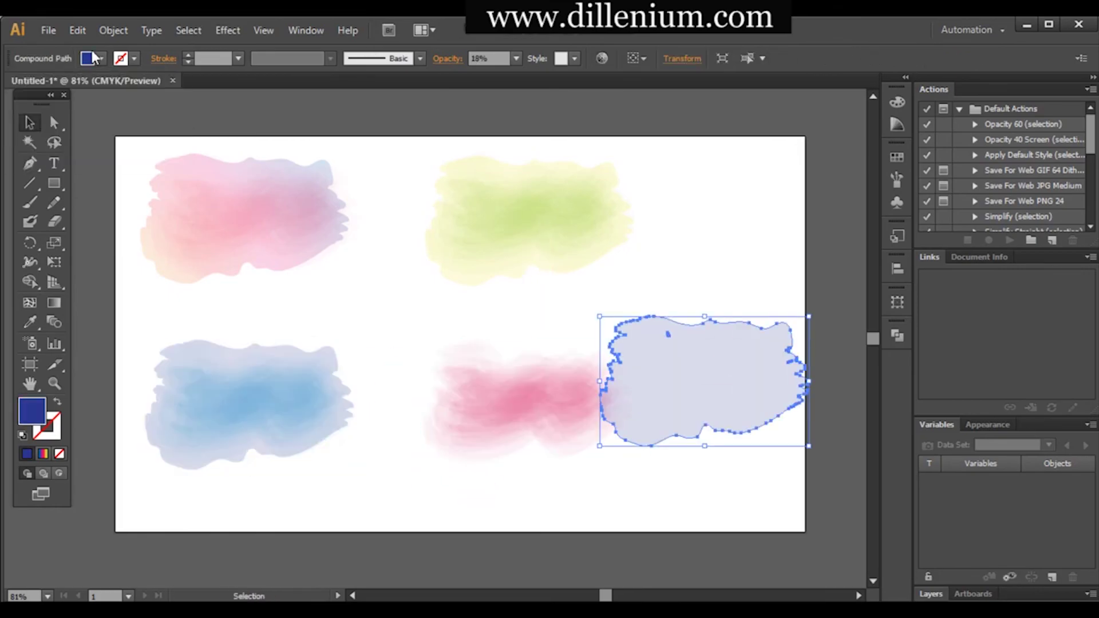
{"action": "left_click", "coordinate": [94, 58]}
{"action": "left_click", "coordinate": [140, 131]}
{"action": "left_click", "coordinate": [350, 319]}
{"action": "left_click_drag", "start_coordinate": [756, 360], "coordinate": [575, 378]}
{"action": "left_click", "coordinate": [731, 405]}
{"action": "left_click", "coordinate": [1080, 505]}
Shrink and shift the right-hand blobs left, and adjust the left-hand pair to even the spacing
{"action": "left_click_drag", "start_coordinate": [638, 493], "coordinate": [512, 231]}
{"action": "left_click_drag", "start_coordinate": [634, 310], "coordinate": [572, 247]}
{"action": "left_click", "coordinate": [617, 200]}
{"action": "left_click_drag", "start_coordinate": [282, 491], "coordinate": [245, 209]}
{"action": "left_click", "coordinate": [643, 388]}
Make the top-right blob with a Sky Blue scribble topped by a red overlay layer
{"action": "left_click_drag", "start_coordinate": [586, 238], "coordinate": [635, 184]}
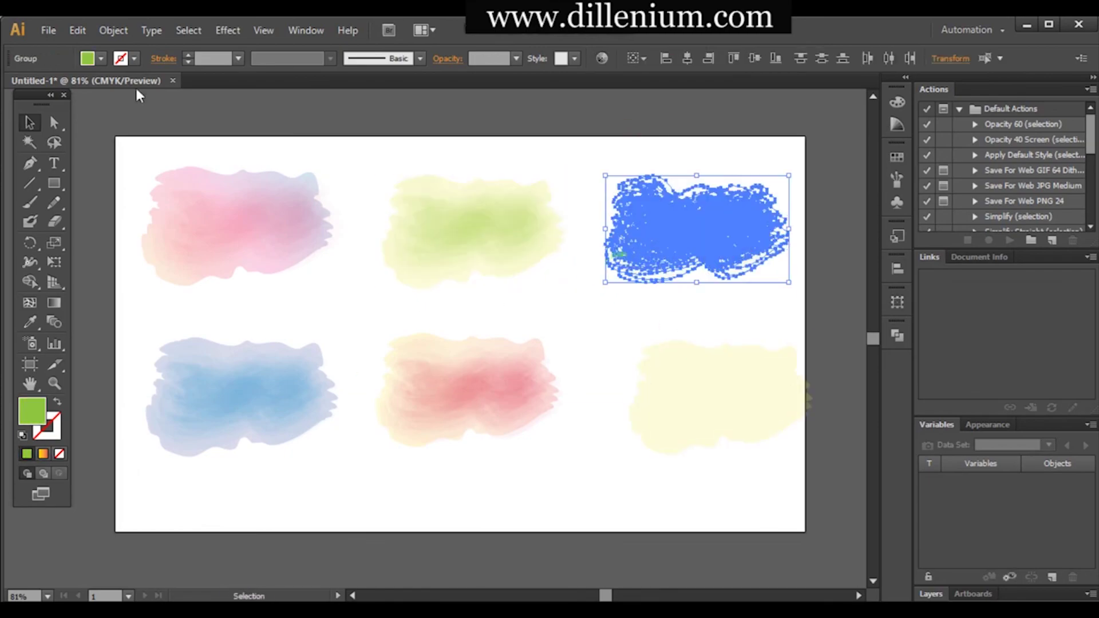
{"action": "left_click", "coordinate": [100, 57]}
{"action": "left_click", "coordinate": [83, 107]}
{"action": "left_click", "coordinate": [702, 310]}
{"action": "left_click", "coordinate": [704, 355]}
{"action": "left_click", "coordinate": [101, 58]}
{"action": "left_click", "coordinate": [54, 89]}
{"action": "left_click_drag", "start_coordinate": [689, 399], "coordinate": [658, 234]}
{"action": "left_click", "coordinate": [673, 325]}
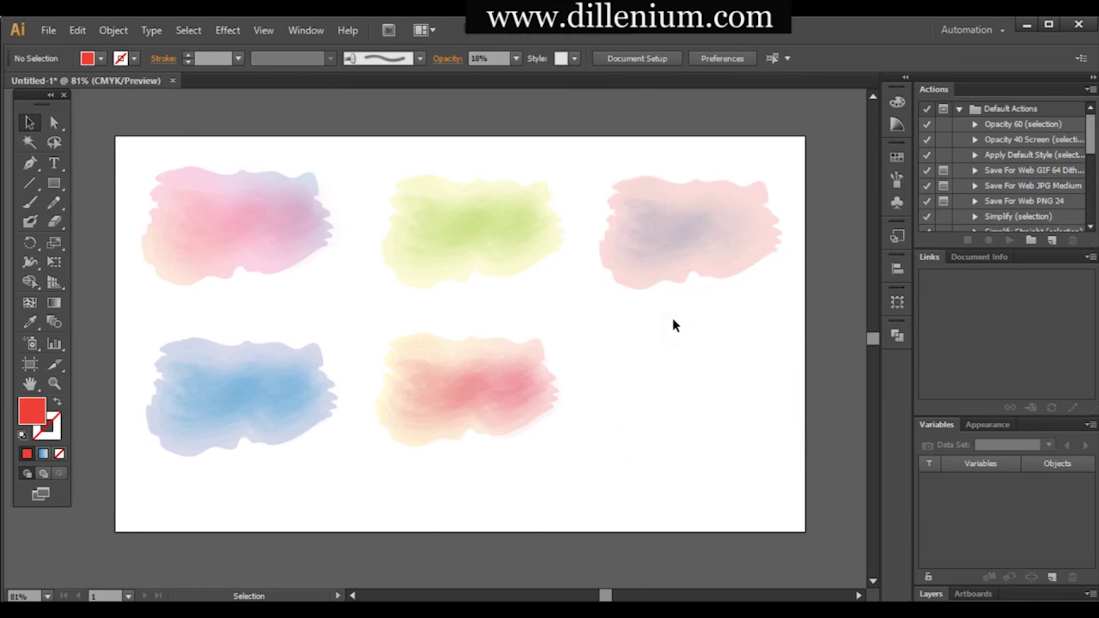
Bring the top-right blue layer to the front with Arrange > Bring to Front
{"action": "left_click", "coordinate": [674, 269]}
{"action": "left_click", "coordinate": [726, 361]}
{"action": "left_click_drag", "start_coordinate": [687, 178], "coordinate": [712, 290]}
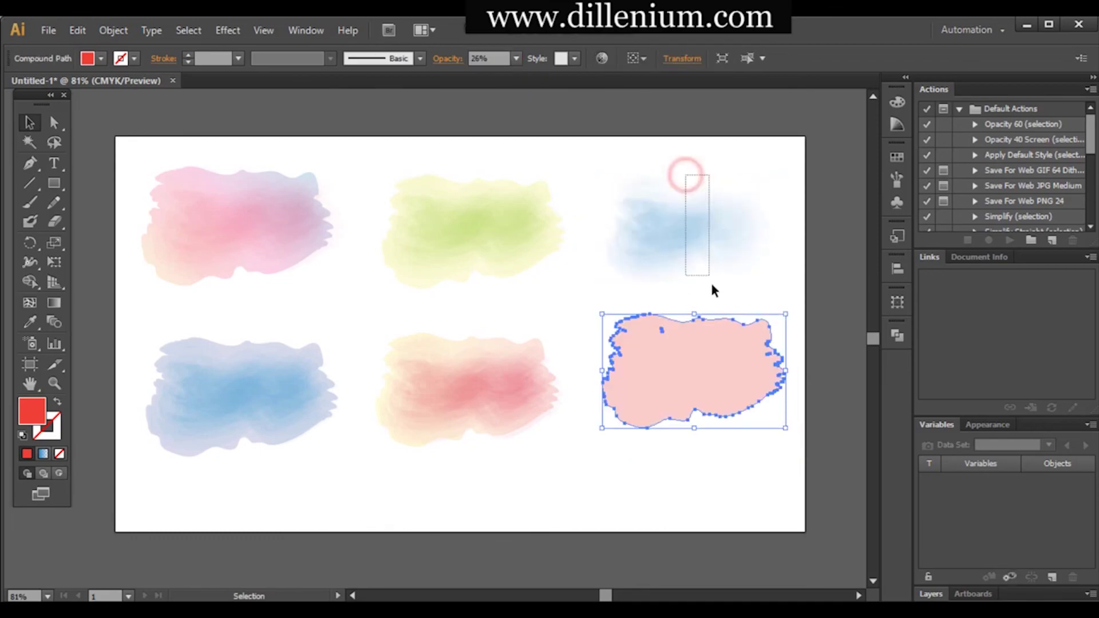
{"action": "right_click", "coordinate": [713, 286]}
{"action": "left_click", "coordinate": [897, 421]}
{"action": "left_click_drag", "start_coordinate": [701, 411], "coordinate": [698, 276]}
{"action": "left_click", "coordinate": [736, 387]}
Set the blue scribble group's opacity to 33%
{"action": "left_click", "coordinate": [680, 246]}
{"action": "left_click_drag", "start_coordinate": [665, 198], "coordinate": [491, 58]}
{"action": "left_click", "coordinate": [721, 368]}
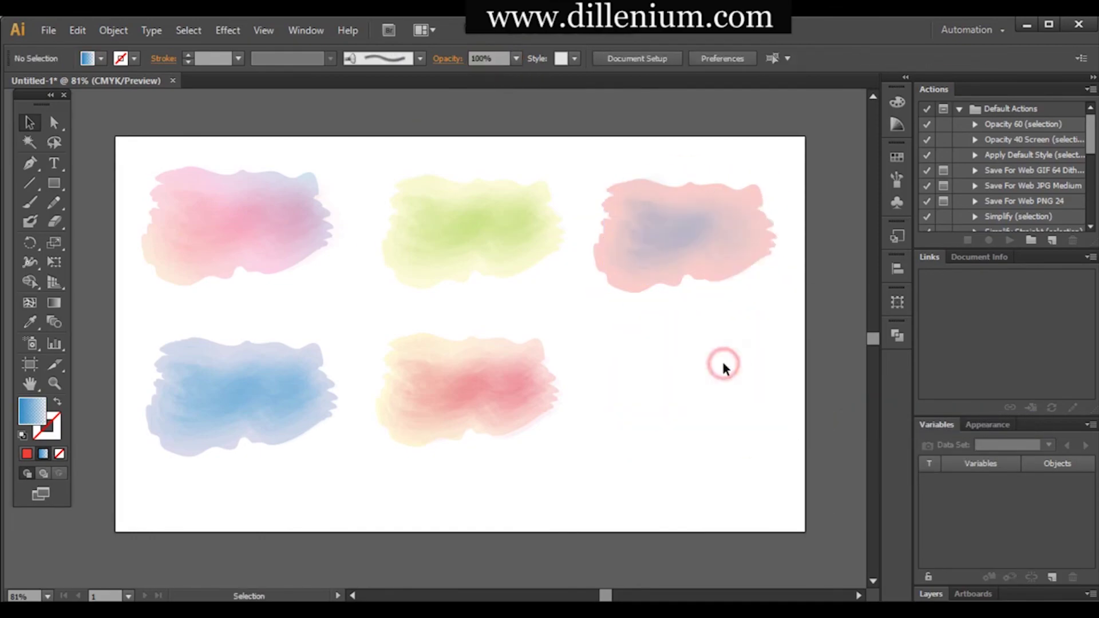
{"action": "left_click", "coordinate": [672, 215]}
{"action": "key", "text": "ctrl+z"}
{"action": "left_click", "coordinate": [488, 58]}
{"action": "type", "text": "33"}
{"action": "key", "text": "Return"}
Reposition the blue group and pink layer at top right, undoing and redoing adjustments
{"action": "left_click_drag", "start_coordinate": [675, 252], "coordinate": [654, 244]}
{"action": "left_click_drag", "start_coordinate": [798, 407], "coordinate": [794, 229]}
{"action": "left_click", "coordinate": [756, 336]}
{"action": "left_click", "coordinate": [743, 180]}
{"action": "key", "text": "ctrl+z"}
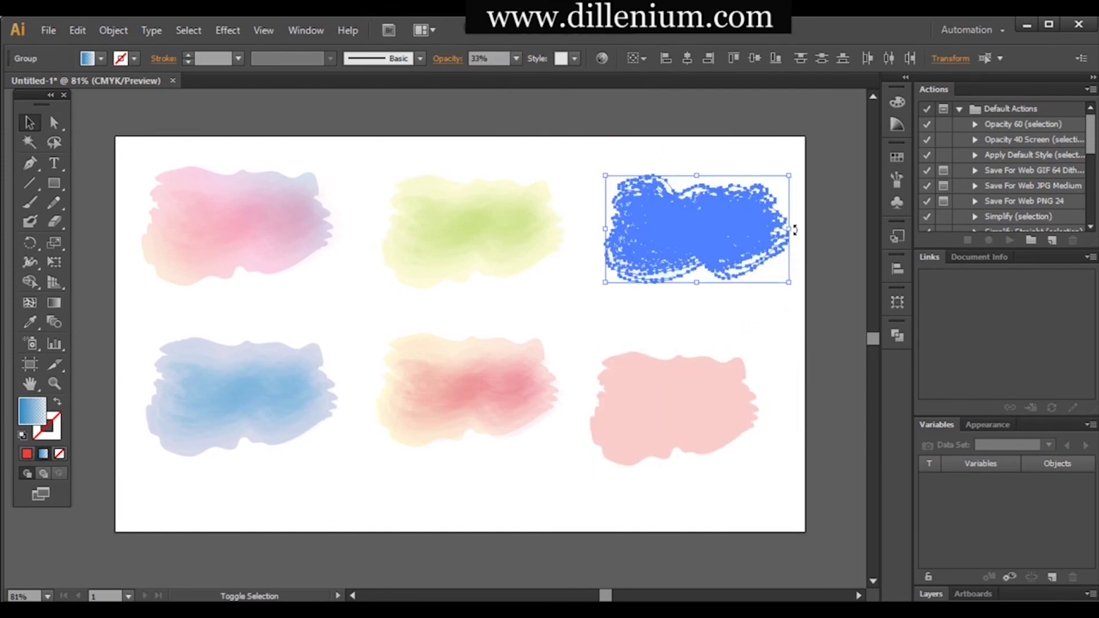
{"action": "left_click", "coordinate": [712, 344]}
{"action": "key", "text": "ctrl+shift+z"}
Copy the peach-red blob to the bottom right and fill its top layer purple
{"action": "left_click_drag", "start_coordinate": [452, 389], "coordinate": [664, 392]}
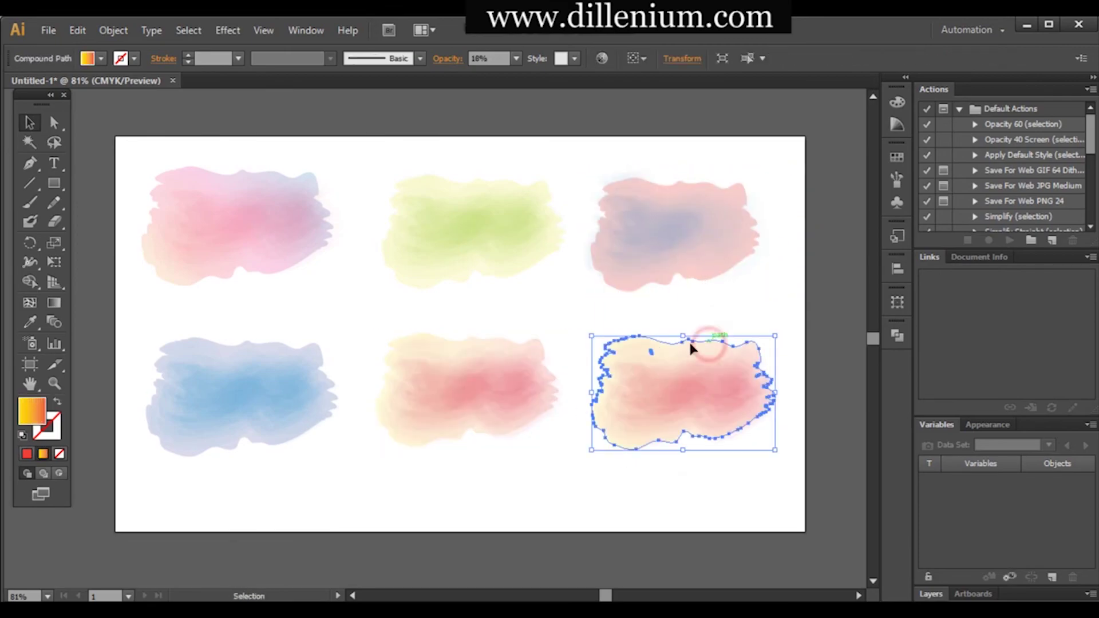
{"action": "left_click", "coordinate": [101, 58]}
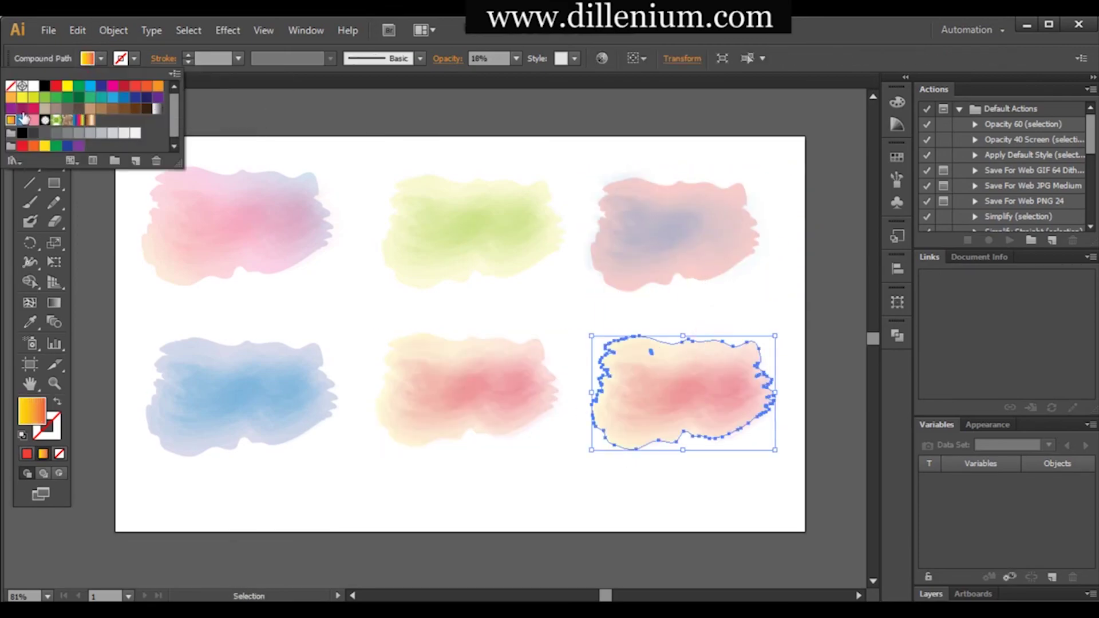
{"action": "left_click", "coordinate": [22, 118]}
{"action": "left_click", "coordinate": [561, 491]}
{"action": "left_click", "coordinate": [692, 406]}
{"action": "key", "text": "shift+Down"}
{"action": "key", "text": "shift+Down"}
{"action": "key", "text": "shift+Down"}
{"action": "key", "text": "shift+Down"}
{"action": "key", "text": "shift+Down"}
{"action": "key", "text": "shift+Down"}
{"action": "key", "text": "shift+Down"}
{"action": "key", "text": "shift+Down"}
{"action": "key", "text": "shift+Down"}
{"action": "key", "text": "shift+Down"}
{"action": "key", "text": "shift+Down"}
{"action": "key", "text": "shift+Down"}
{"action": "key", "text": "shift+Down"}
{"action": "key", "text": "shift+Down"}
{"action": "key", "text": "shift+Down"}
{"action": "key", "text": "shift+Down"}
{"action": "key", "text": "shift+Down"}
{"action": "left_click", "coordinate": [713, 396]}
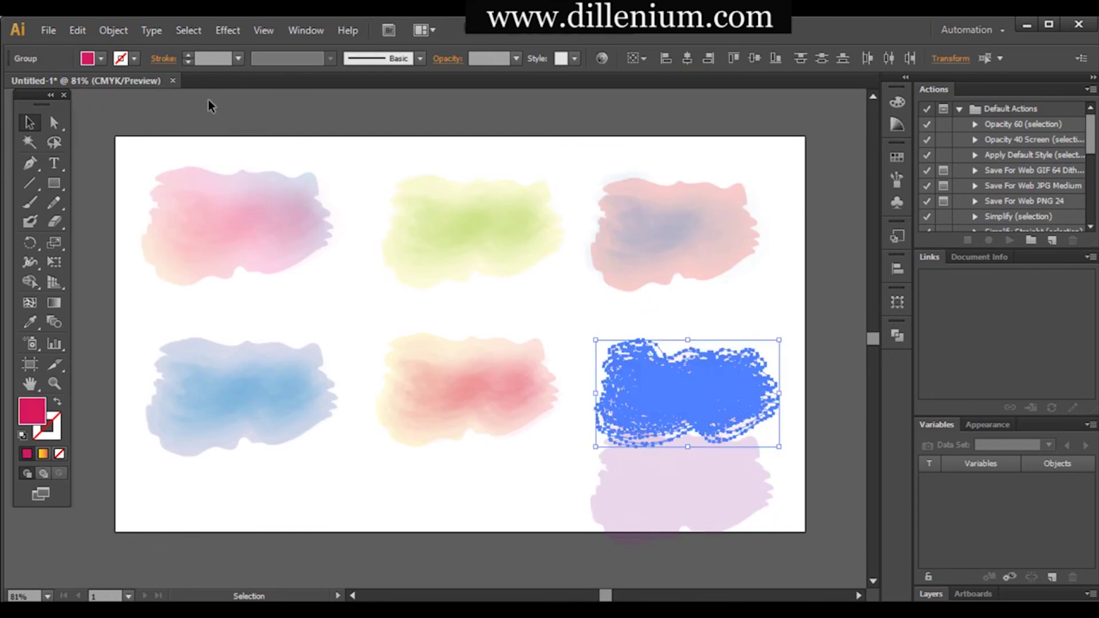
{"action": "left_click", "coordinate": [100, 58]}
Apply the plum swatch to the bottom-right scribble group and select the purple top layer
{"action": "double_click", "coordinate": [23, 108]}
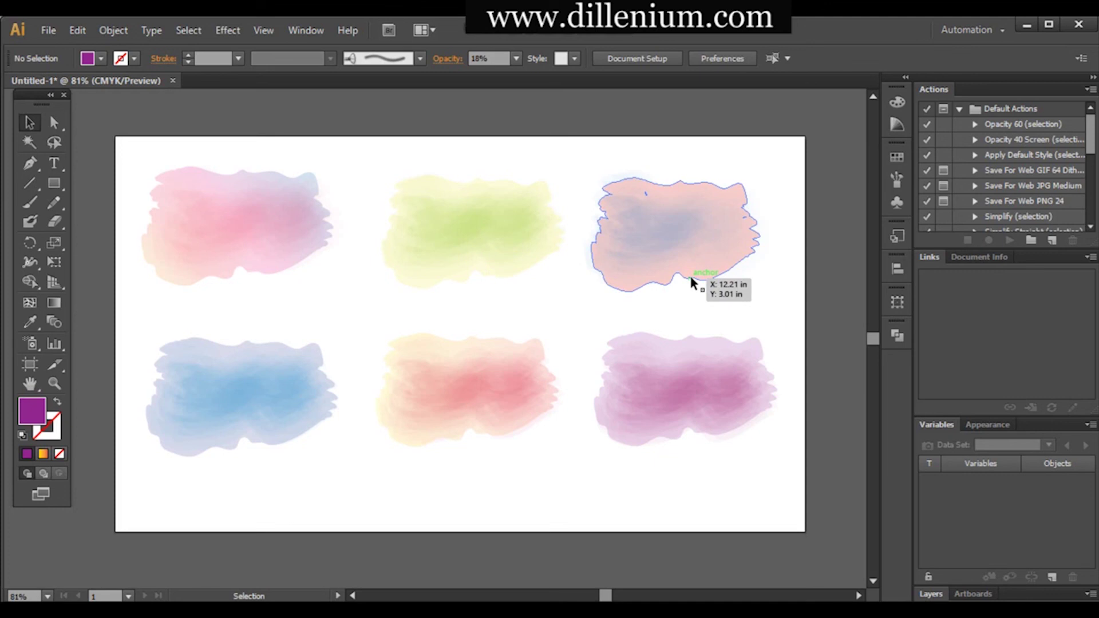
{"action": "left_click", "coordinate": [628, 341]}
{"action": "left_click", "coordinate": [228, 29]}
{"action": "left_click", "coordinate": [690, 361]}
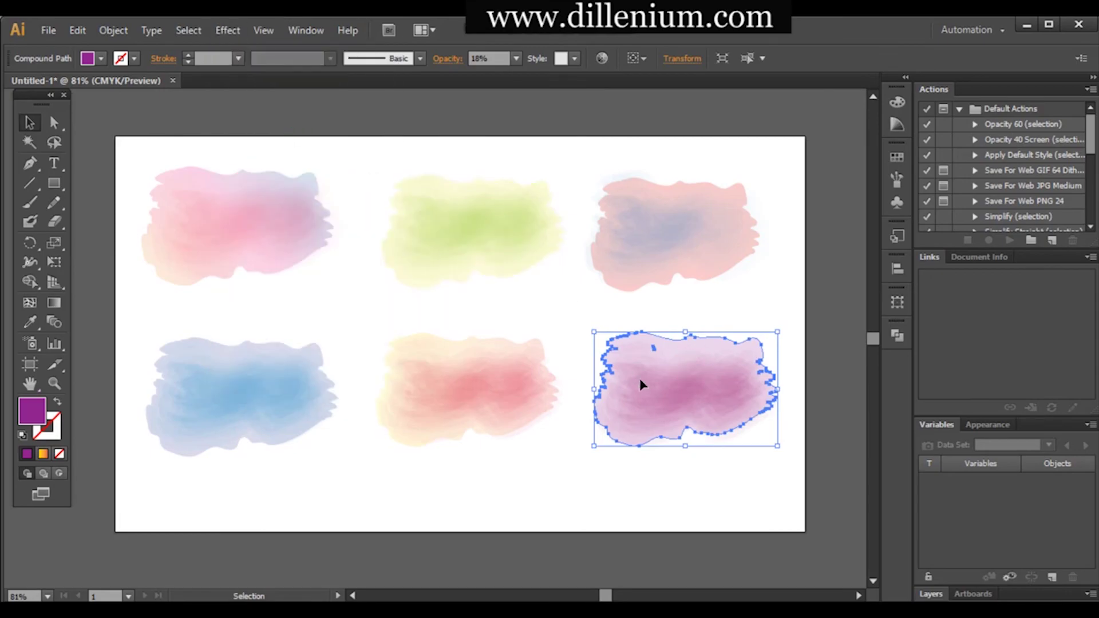
Apply a 0.5 in Feather (Effect > Stylize) to the purple blob's top layer
{"action": "left_click", "coordinate": [668, 325]}
{"action": "left_click", "coordinate": [670, 341]}
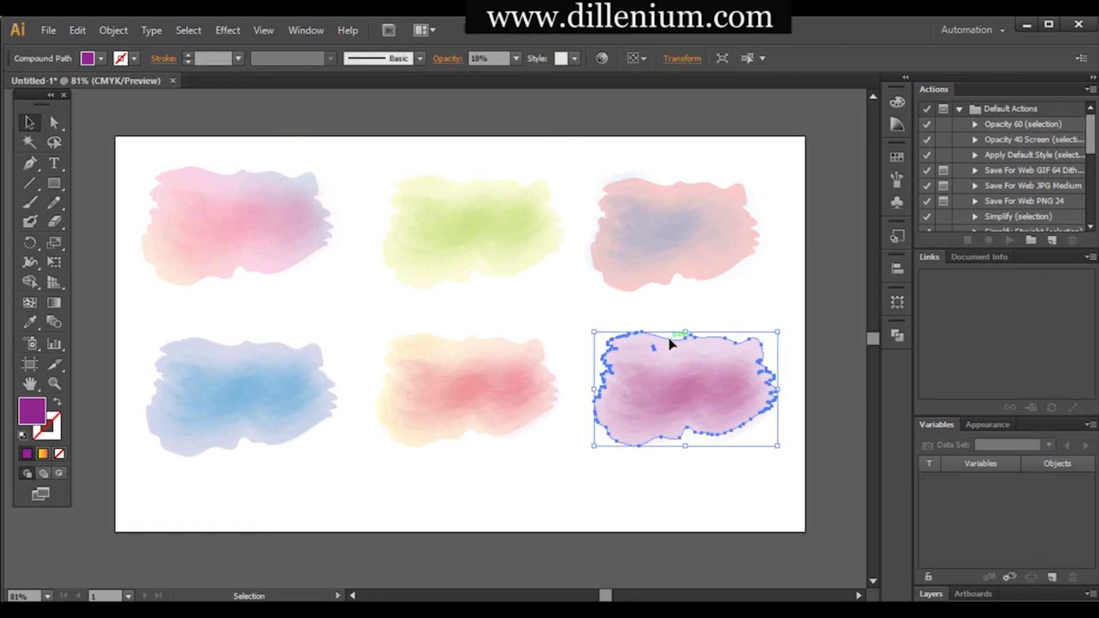
{"action": "left_click", "coordinate": [227, 29]}
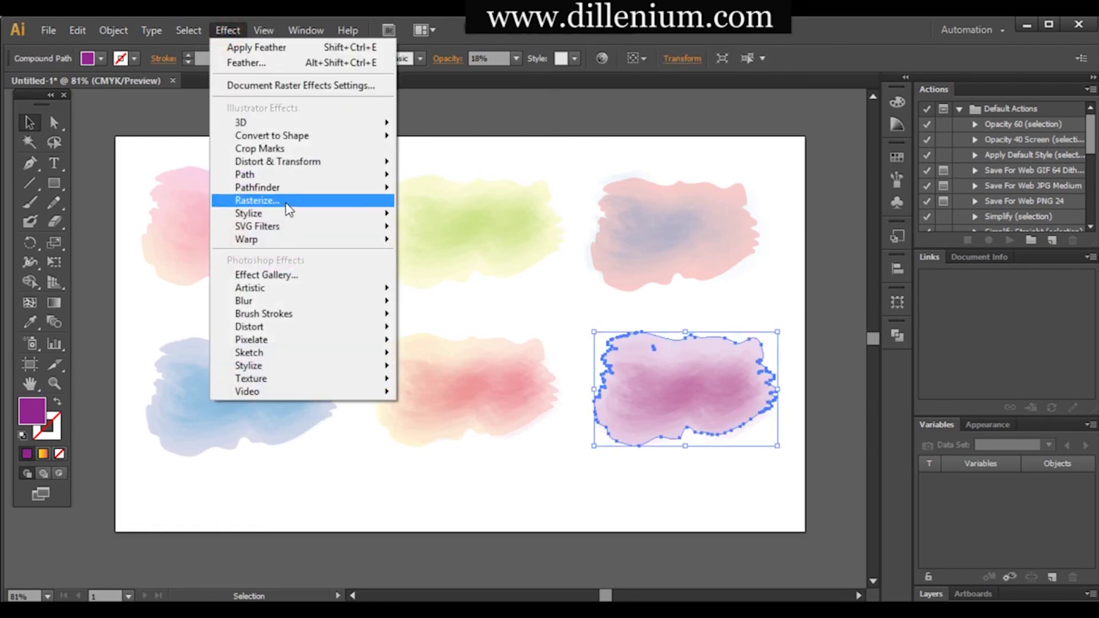
{"action": "left_click", "coordinate": [288, 211]}
{"action": "left_click", "coordinate": [440, 233]}
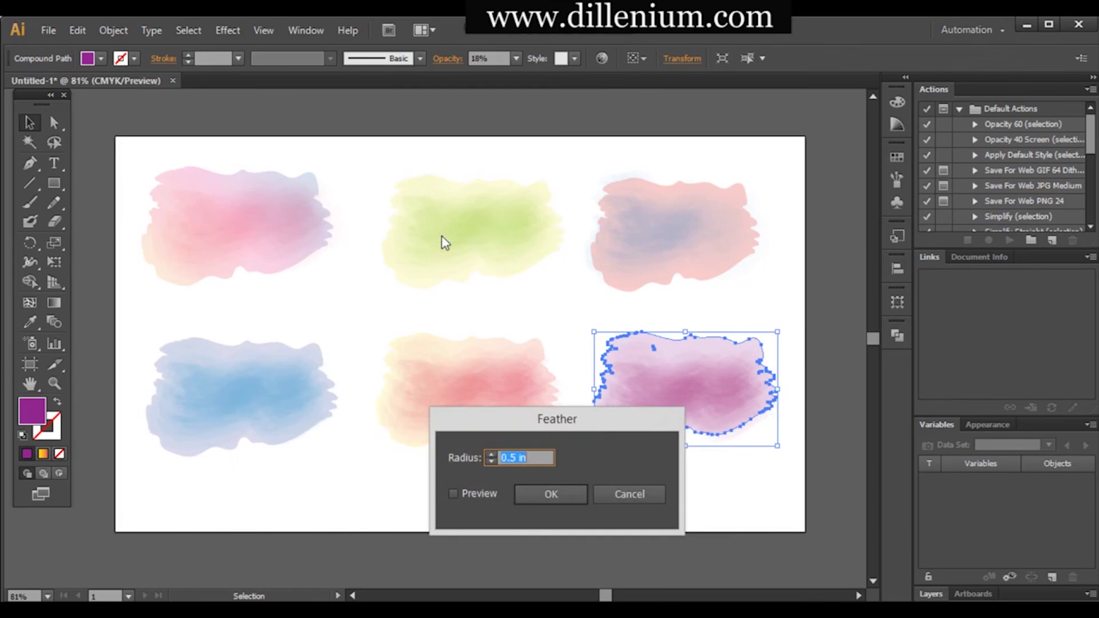
{"action": "left_click", "coordinate": [451, 494]}
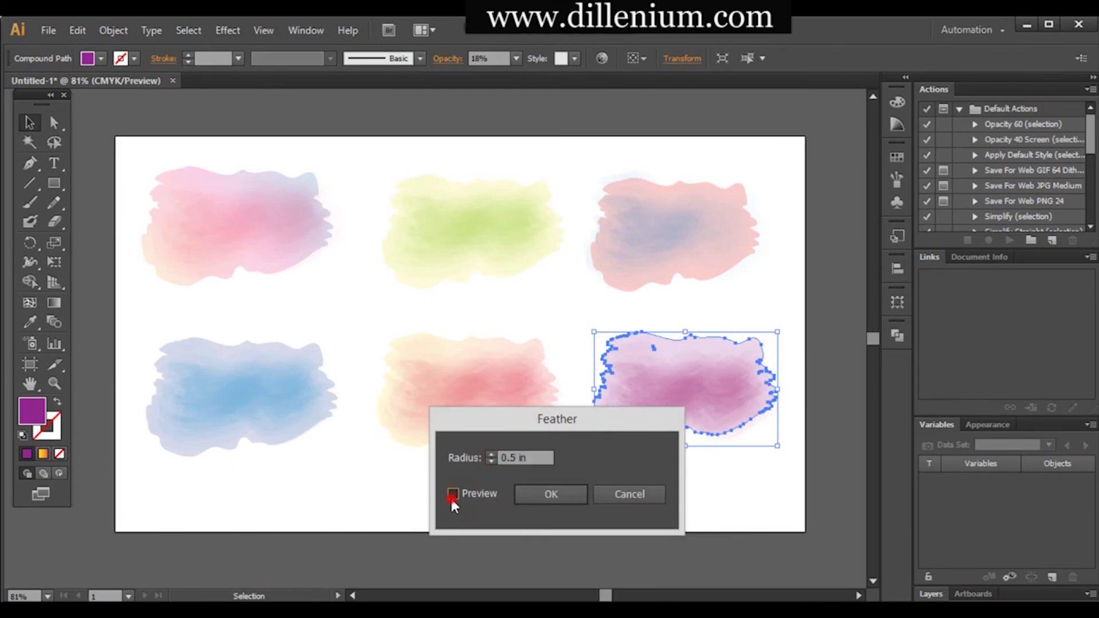
{"action": "double_click", "coordinate": [517, 457]}
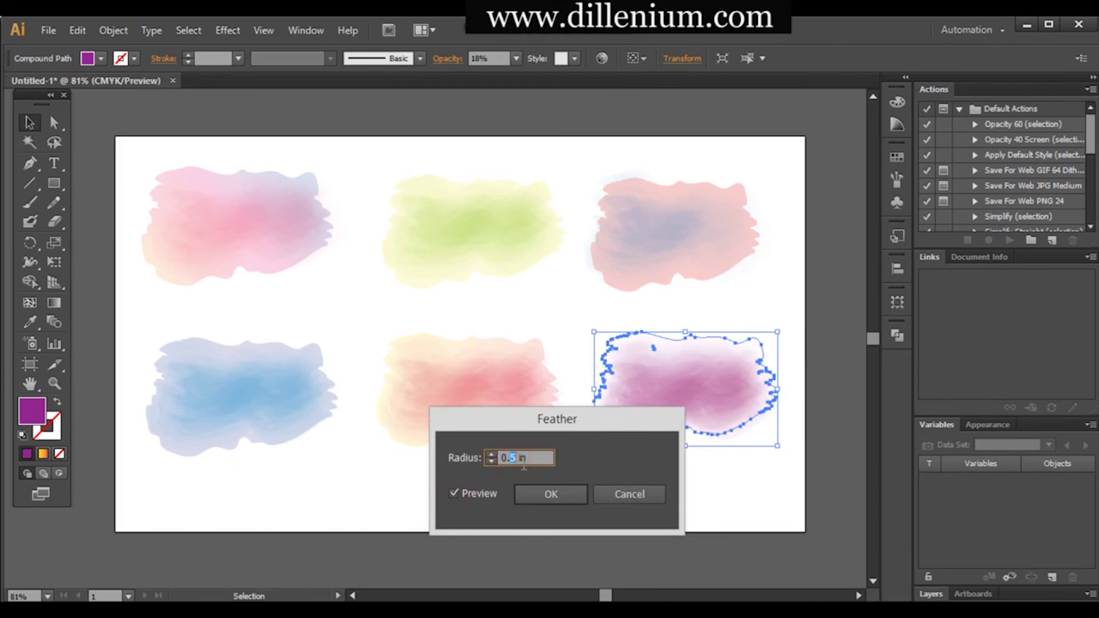
{"action": "left_click", "coordinate": [540, 493]}
{"action": "left_click", "coordinate": [540, 494]}
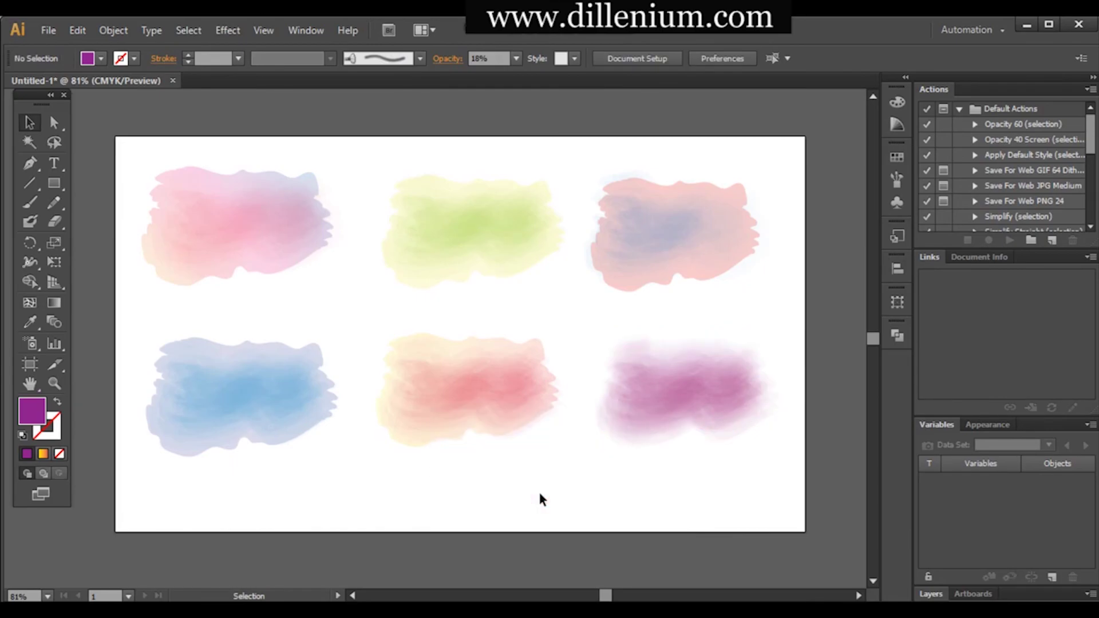
{"action": "left_click", "coordinate": [730, 471]}
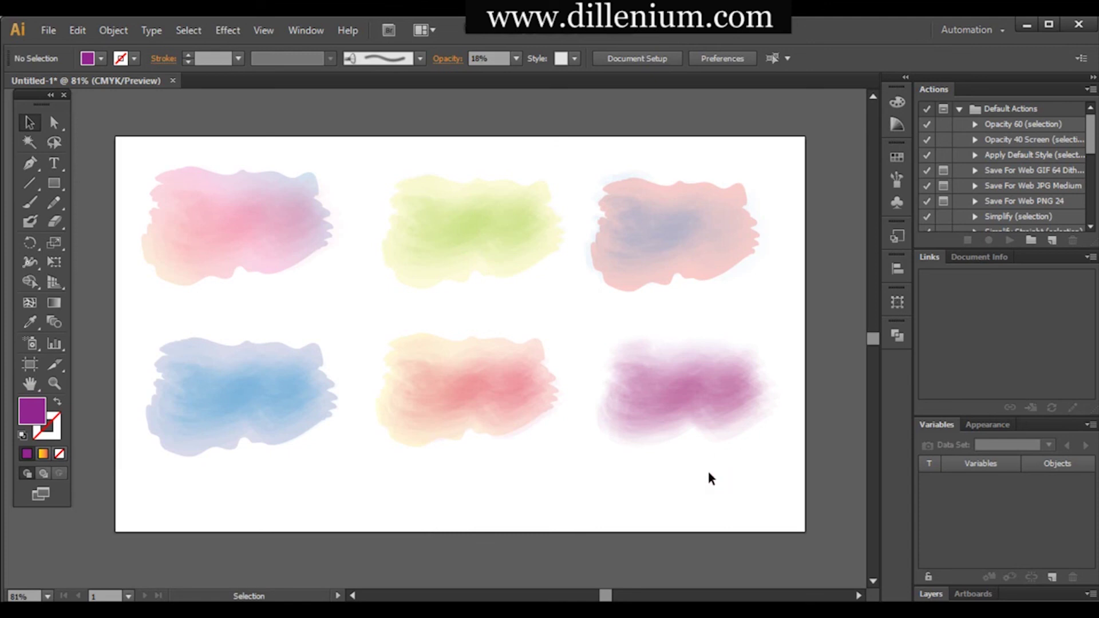